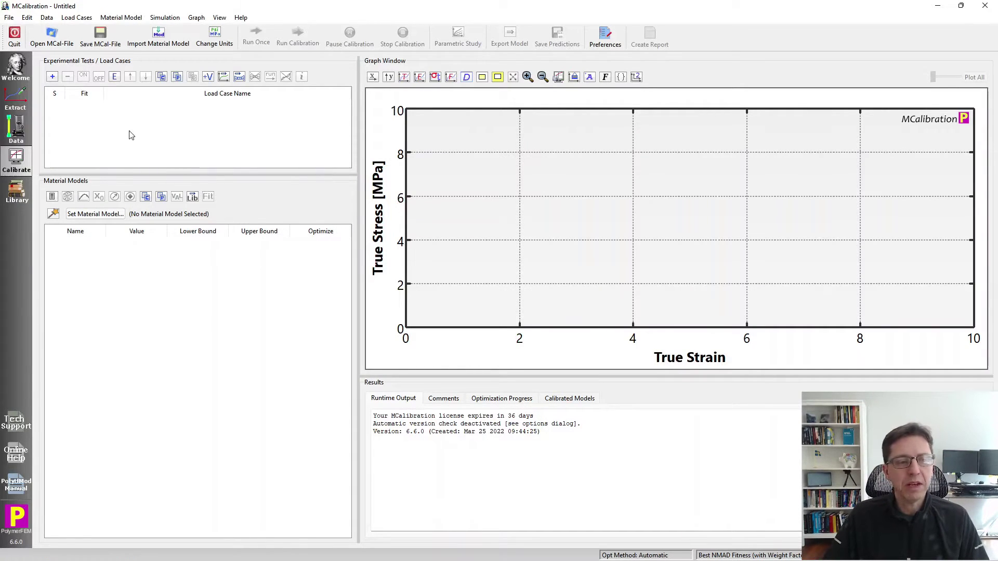
Add a new load case in the Experimental Tests / Load Cases panel
{"action": "left_click", "coordinate": [53, 77]}
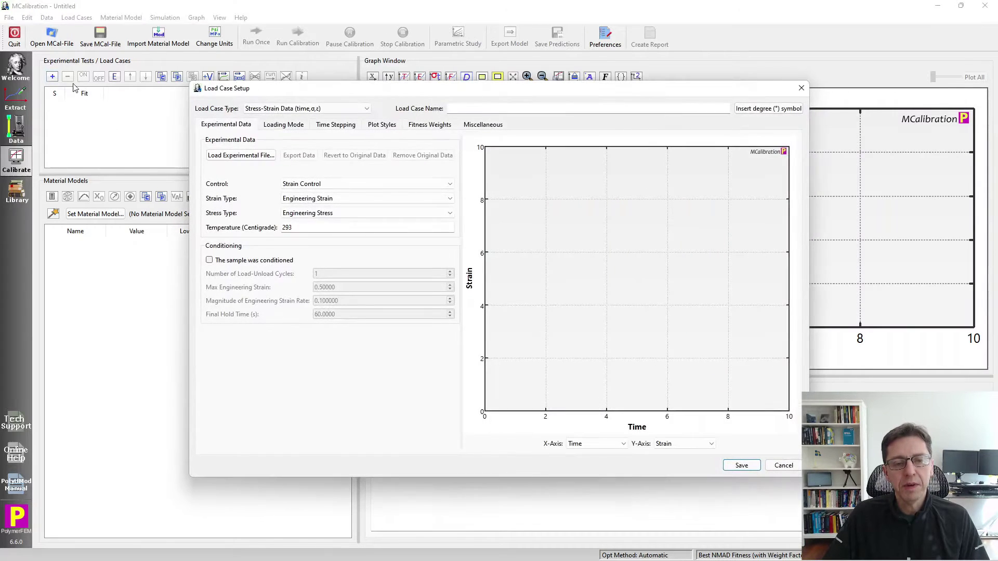
Set the load case type to Tension Test (dog bone shaped), keeping the ASTM D638 Type IV specimen
{"action": "left_click", "coordinate": [258, 110]}
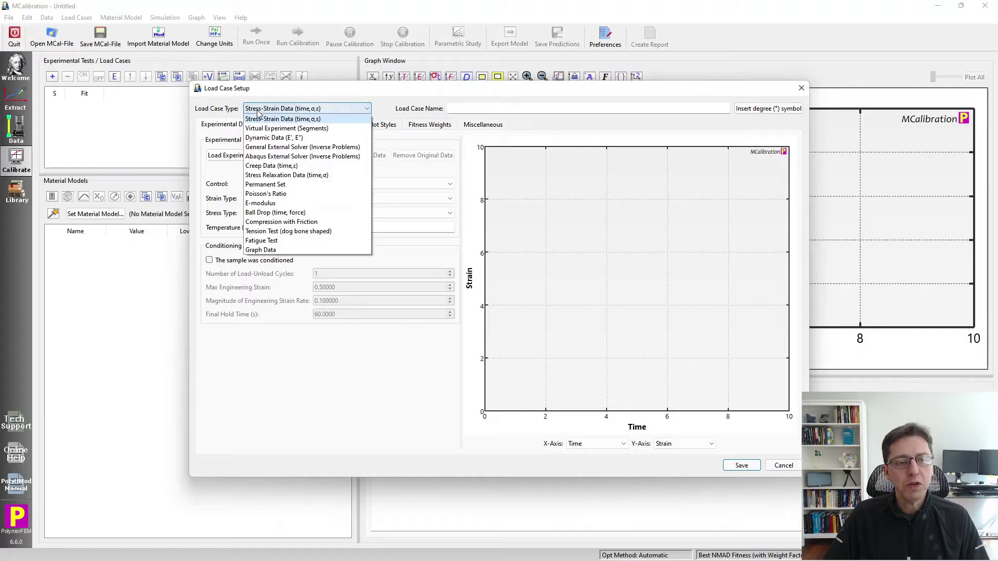
{"action": "left_click", "coordinate": [294, 231]}
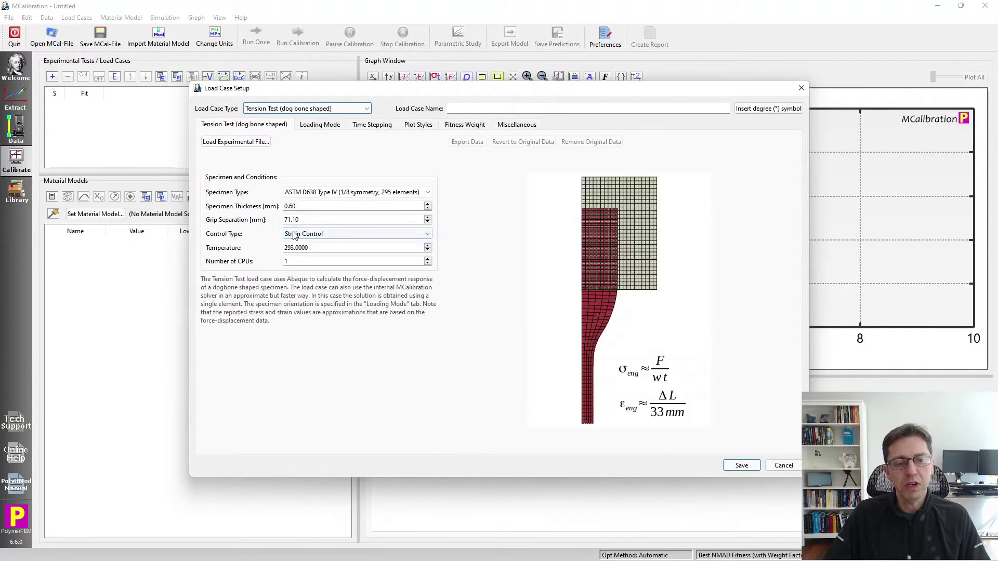
{"action": "left_click", "coordinate": [428, 193]}
{"action": "left_click", "coordinate": [500, 184]}
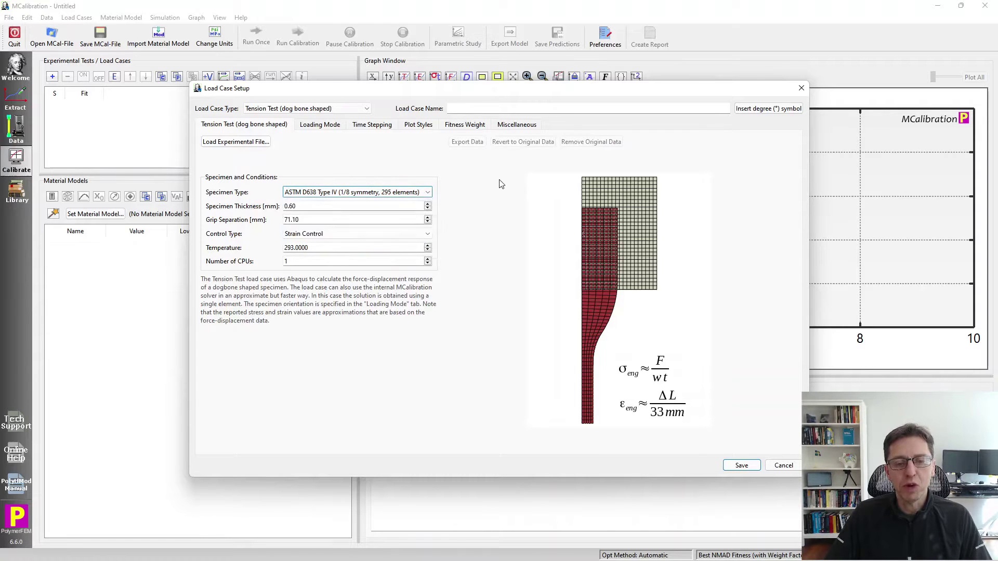
{"action": "left_click", "coordinate": [260, 145]}
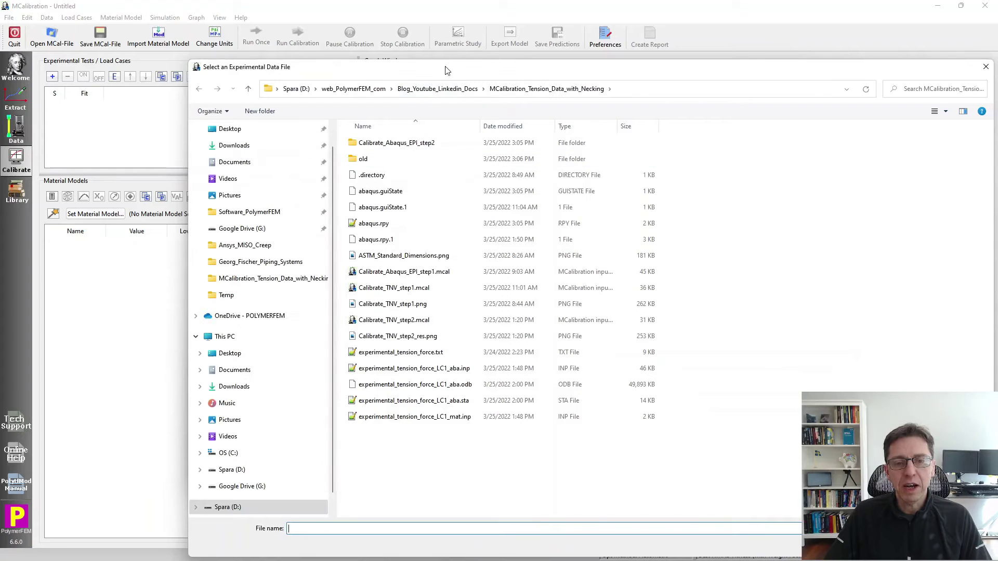
Load experimental_tension_force.txt as time, displacement and force columns, checking its raw contents first
{"action": "left_click_drag", "start_coordinate": [447, 71], "coordinate": [432, 47]}
{"action": "double_click", "coordinate": [406, 330]}
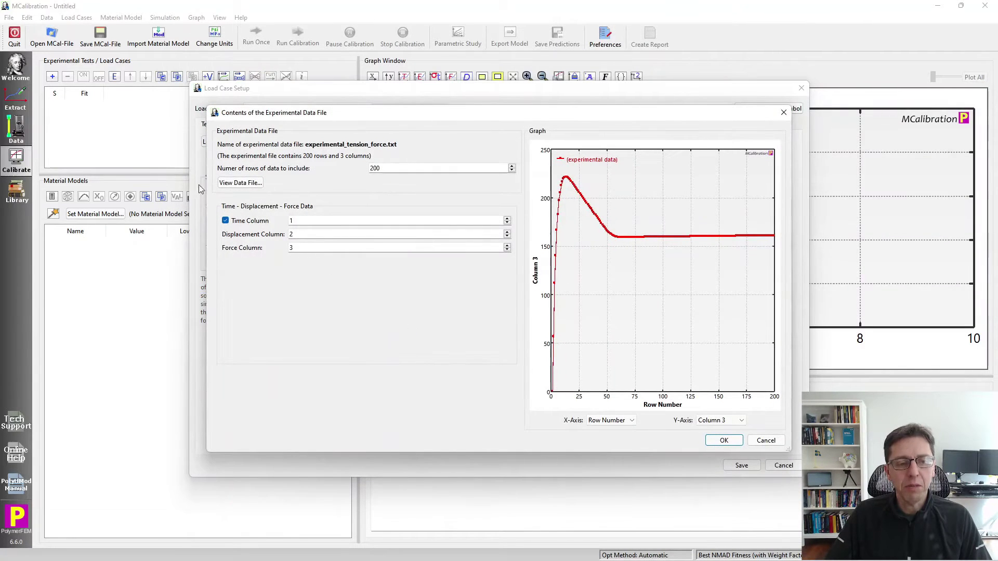
{"action": "left_click", "coordinate": [239, 184]}
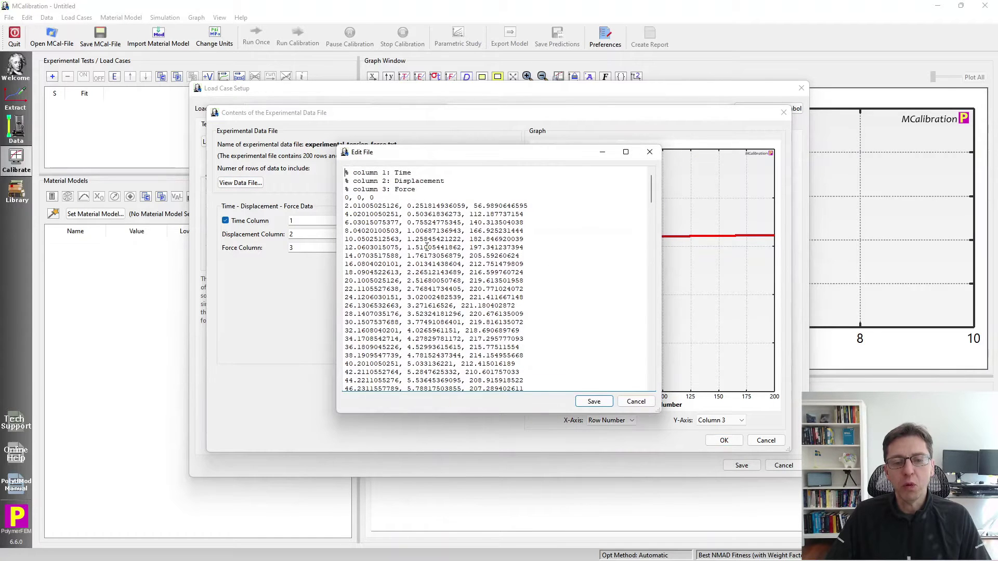
{"action": "key", "text": "Escape"}
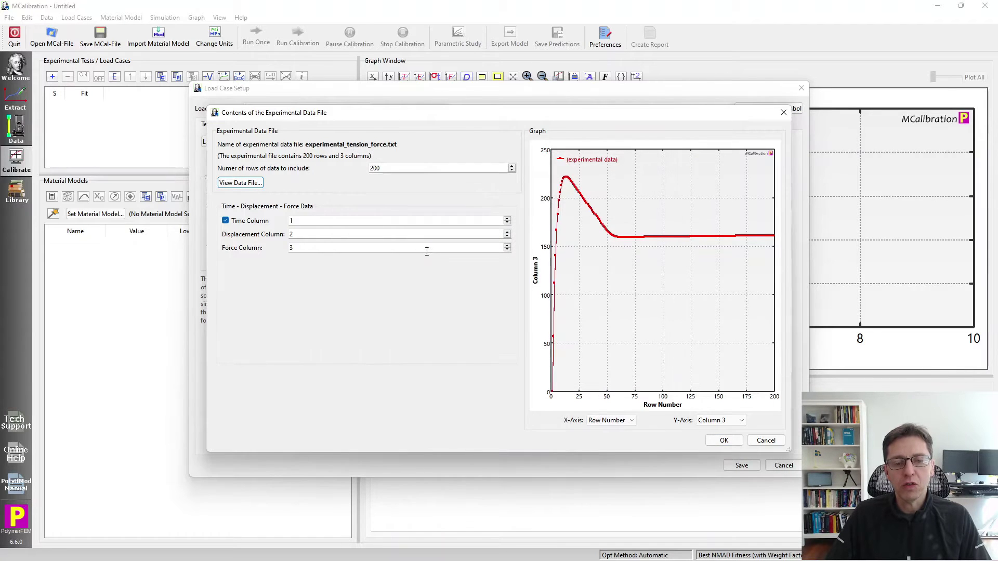
{"action": "left_click", "coordinate": [723, 440]}
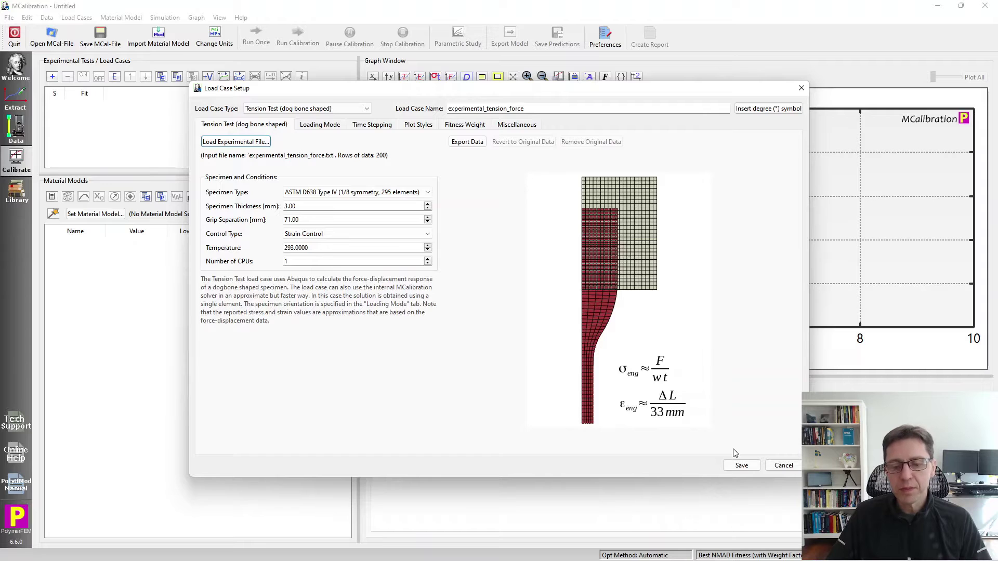
Set the load case solver to Abaqus/Standard and save the experimental_tension_force load case
{"action": "left_click", "coordinate": [519, 124]}
{"action": "left_click", "coordinate": [281, 162]}
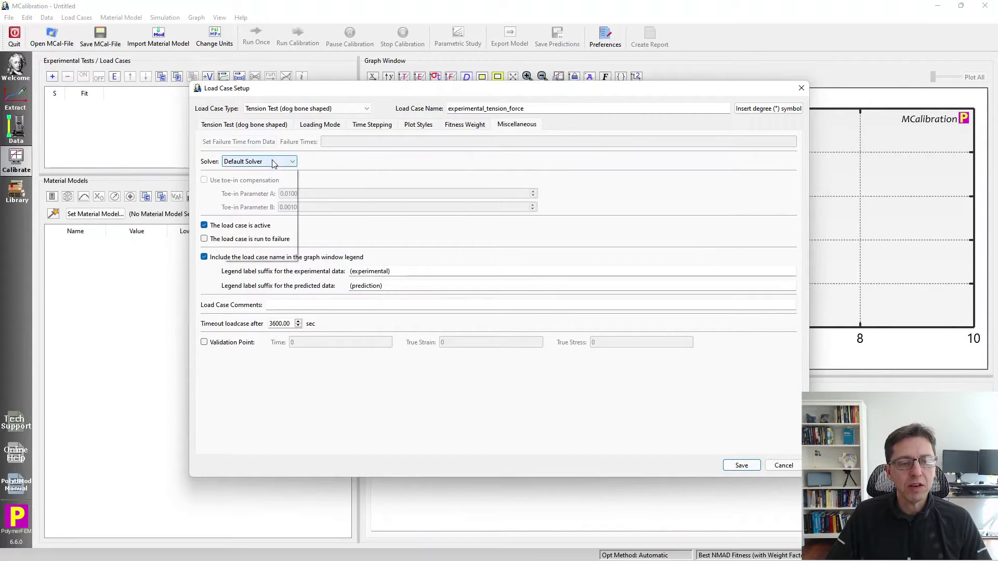
{"action": "left_click", "coordinate": [260, 190]}
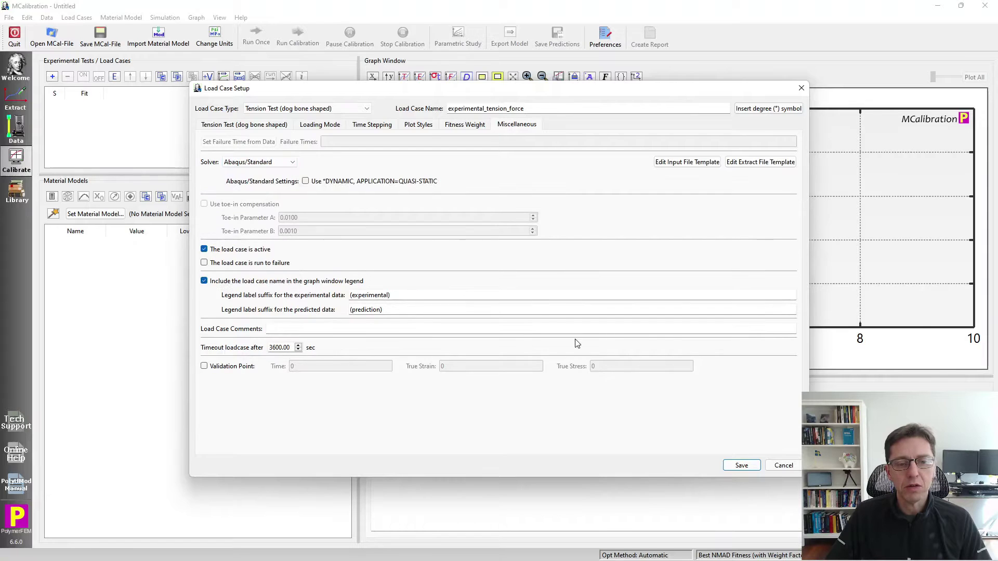
{"action": "left_click", "coordinate": [741, 465]}
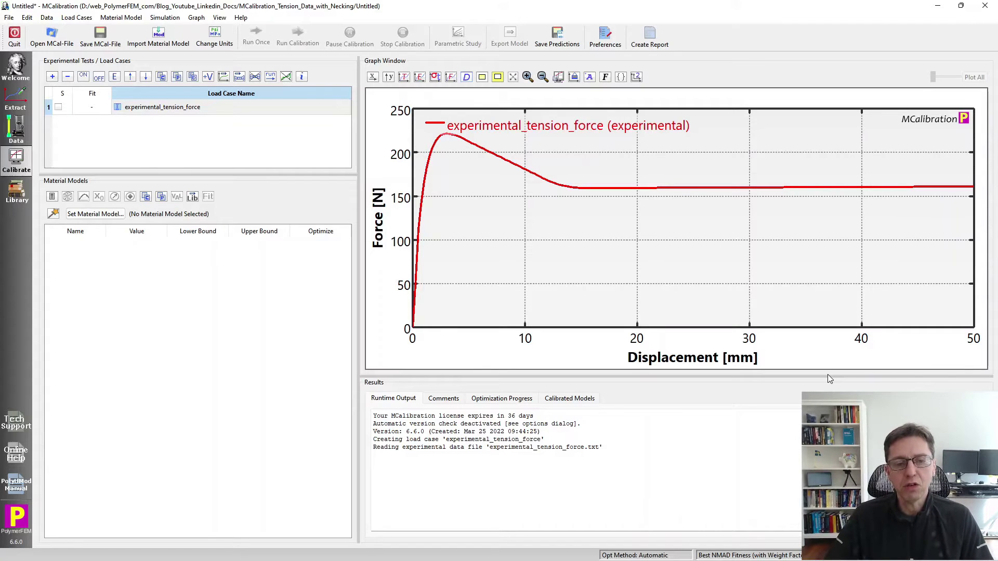
{"action": "left_click", "coordinate": [207, 113]}
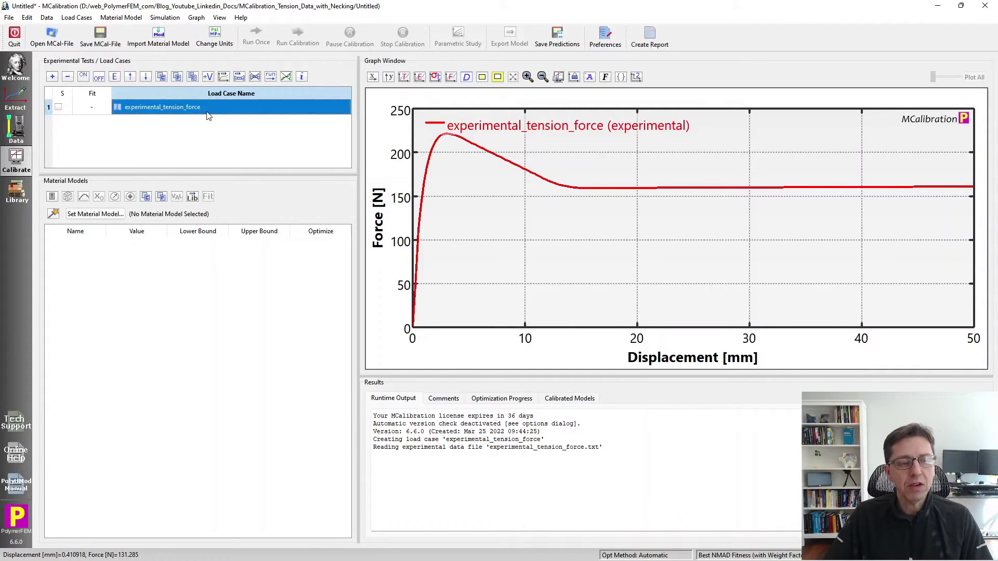
Open the experimental_tension_force data table for editing and select its Displacement column
{"action": "right_click", "coordinate": [160, 105]}
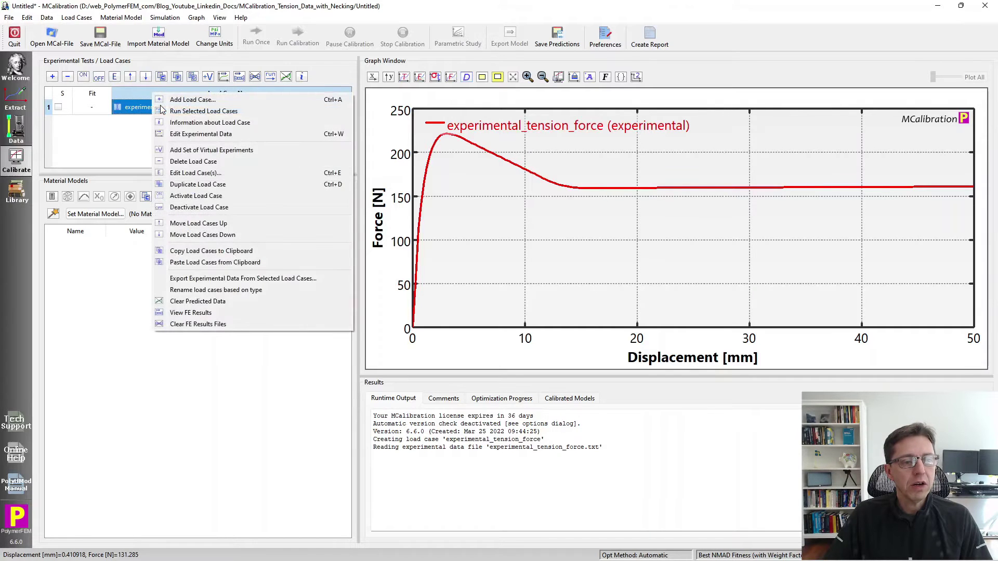
{"action": "left_click", "coordinate": [186, 134]}
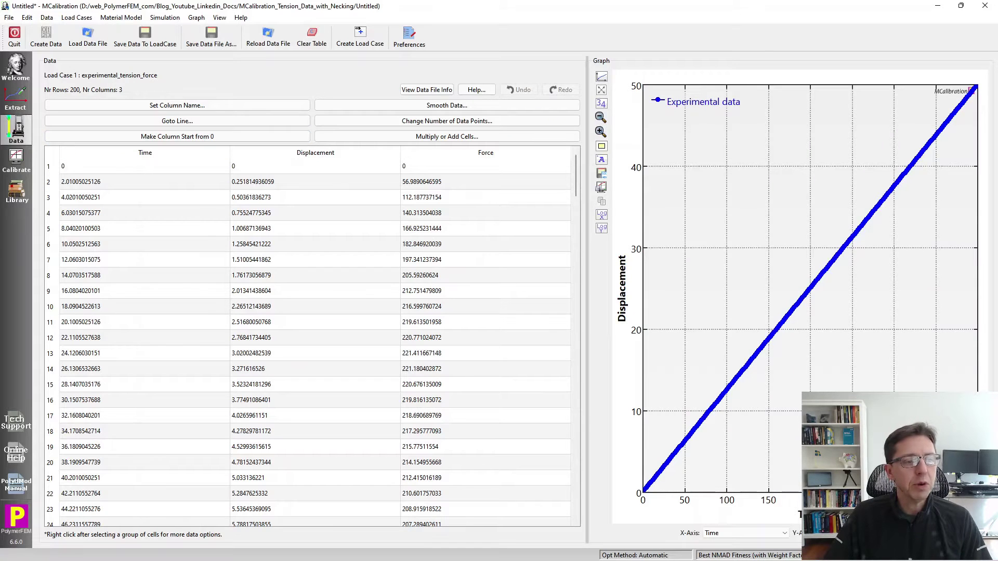
{"action": "left_click", "coordinate": [16, 156]}
{"action": "left_click", "coordinate": [16, 136]}
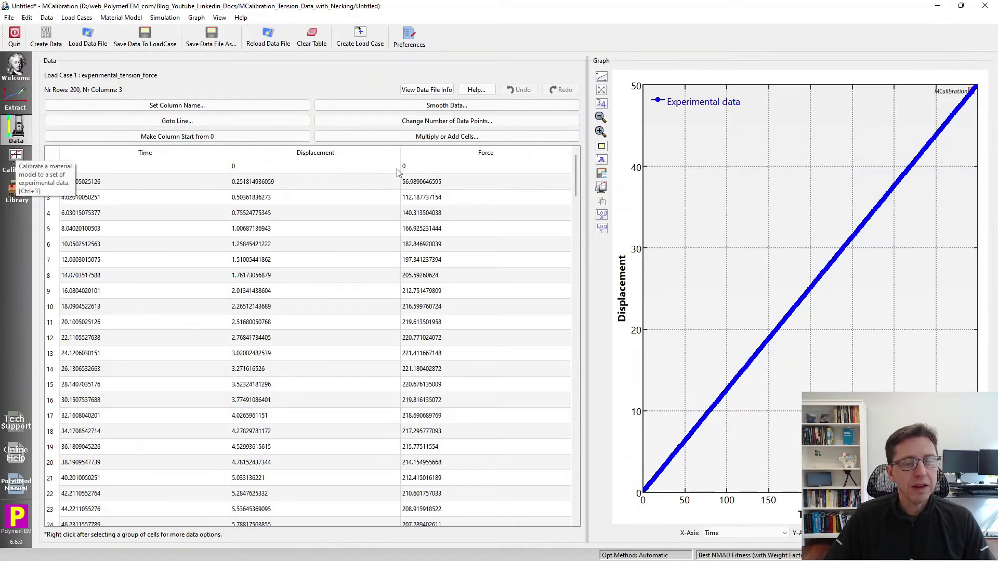
{"action": "left_click", "coordinate": [362, 153]}
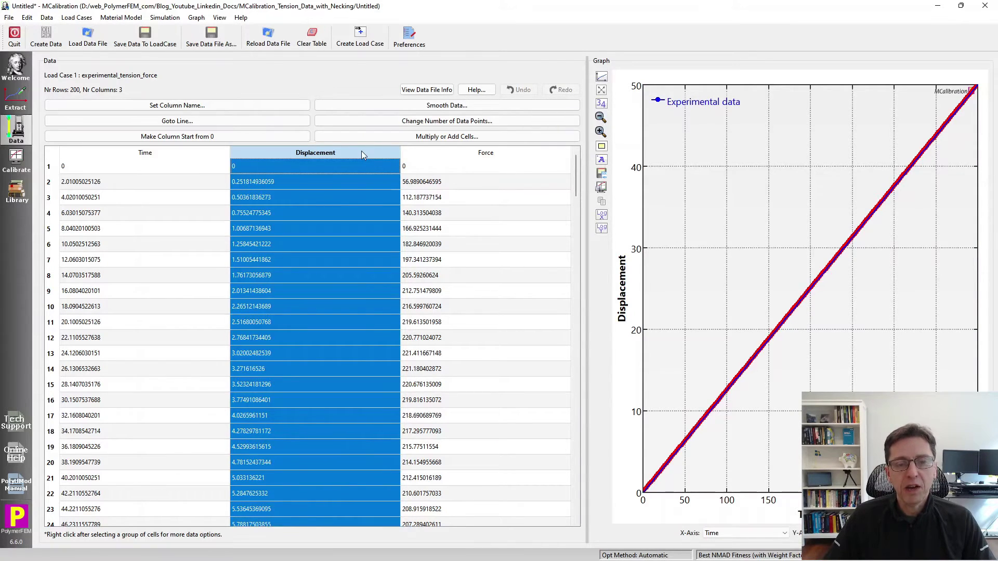
Multiply every Displacement value by 1/33
{"action": "left_click", "coordinate": [447, 136]}
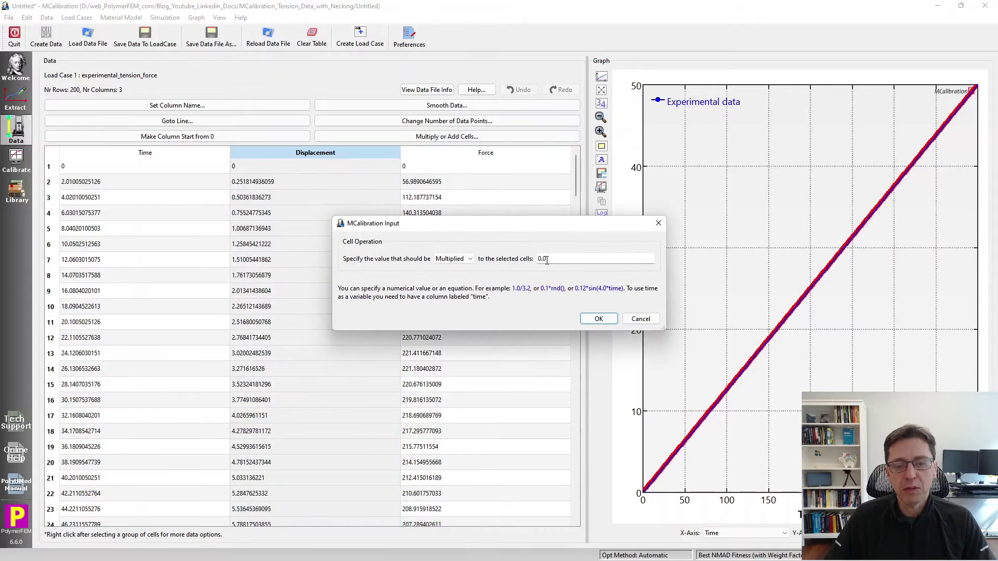
{"action": "left_click_drag", "start_coordinate": [547, 260], "coordinate": [521, 261]}
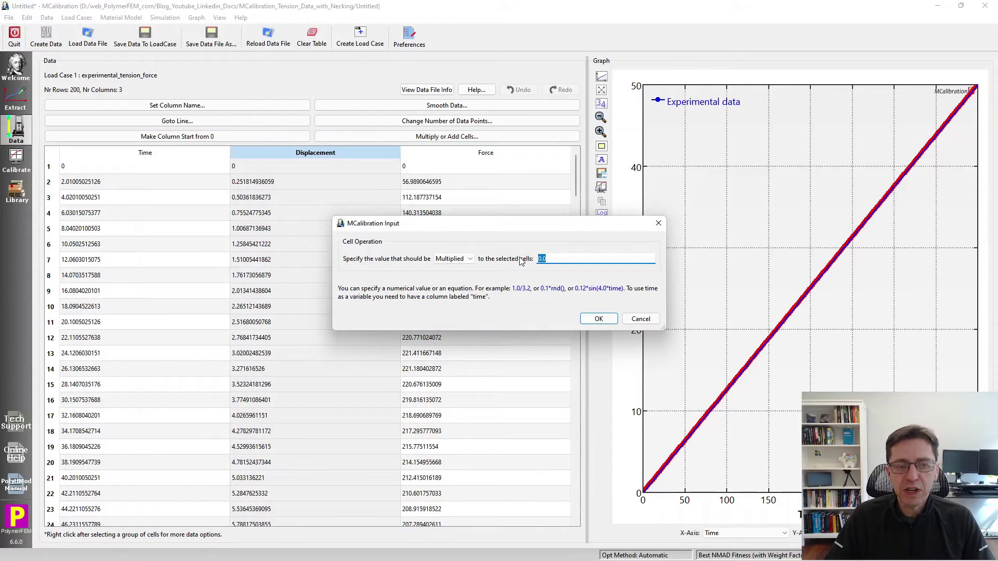
{"action": "type", "text": "1/"}
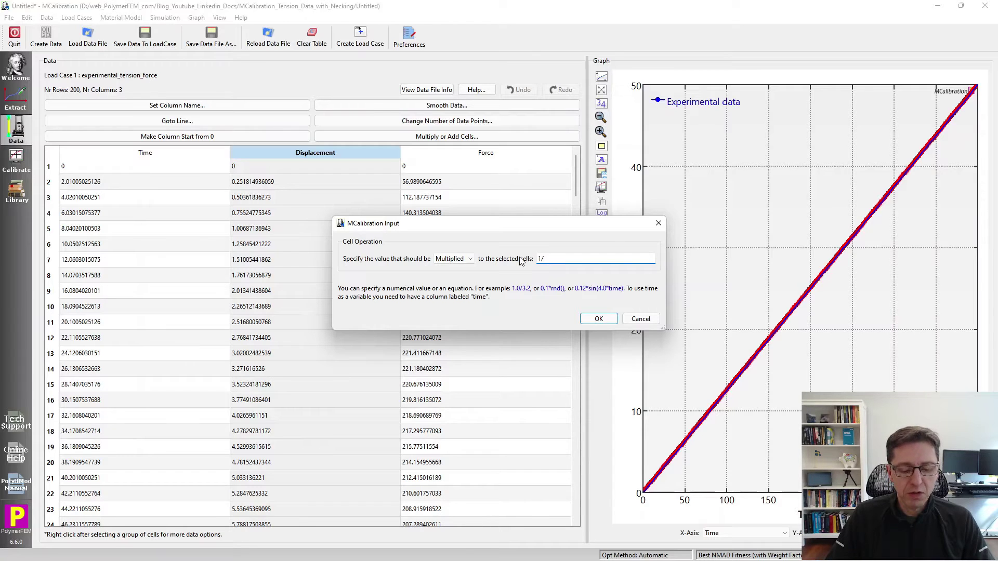
{"action": "type", "text": "33"}
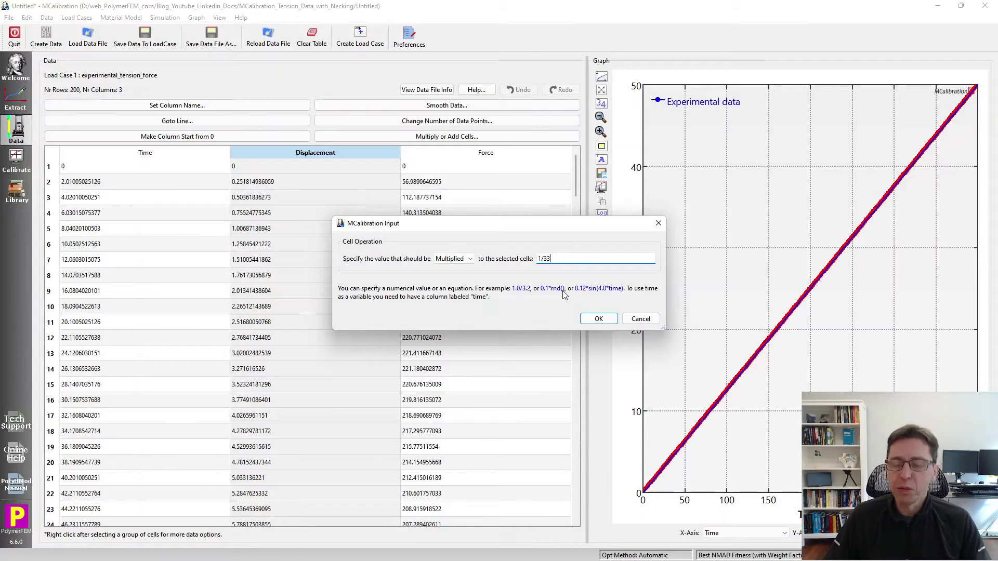
{"action": "left_click", "coordinate": [592, 319]}
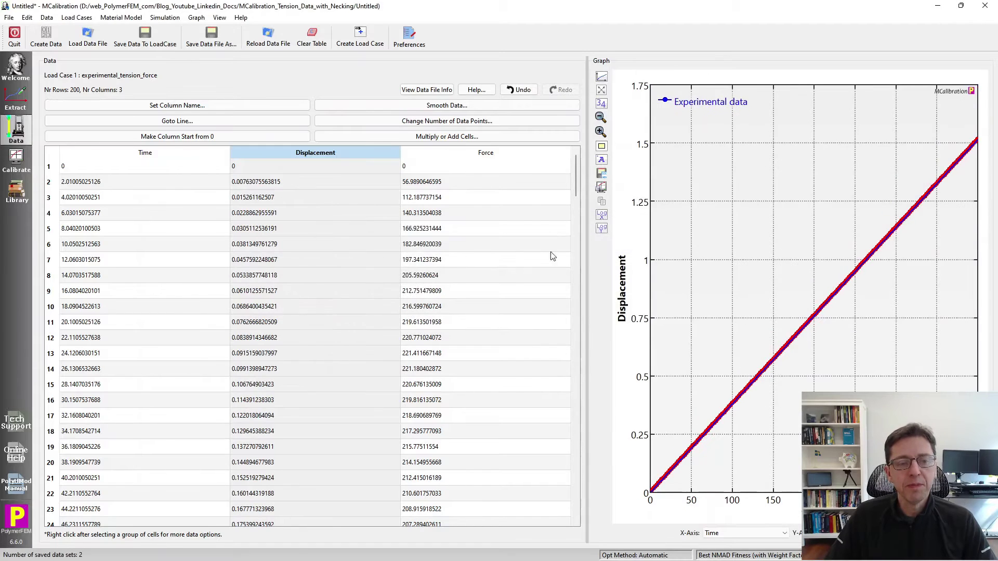
Multiply every Force value by 1/18
{"action": "left_click", "coordinate": [485, 152]}
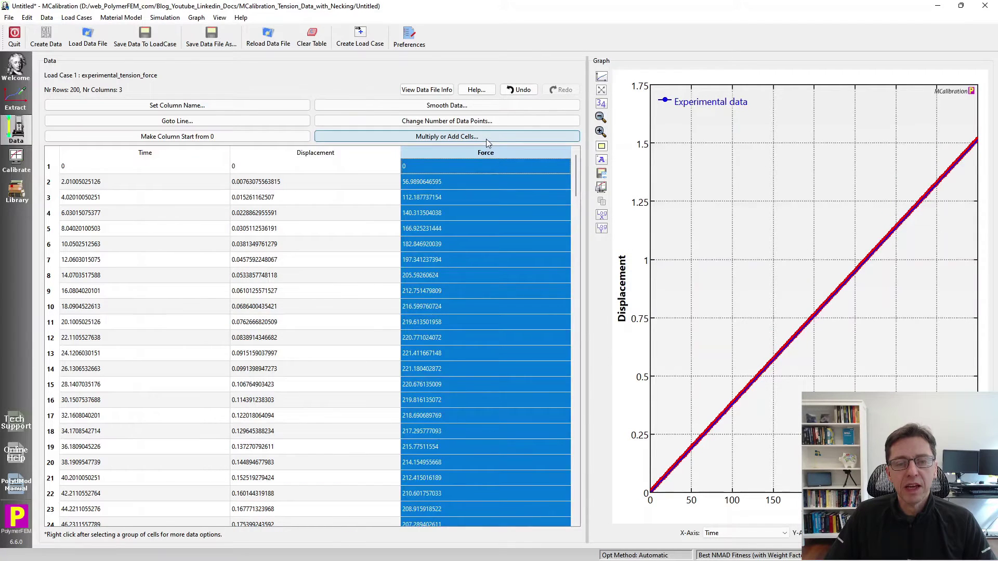
{"action": "left_click", "coordinate": [486, 138]}
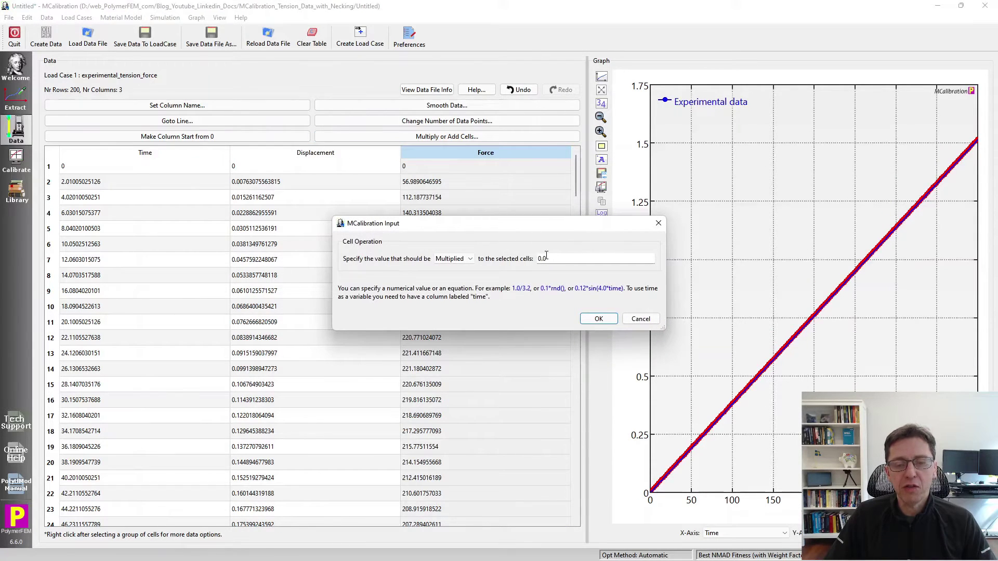
{"action": "left_click_drag", "start_coordinate": [548, 258], "coordinate": [535, 256]}
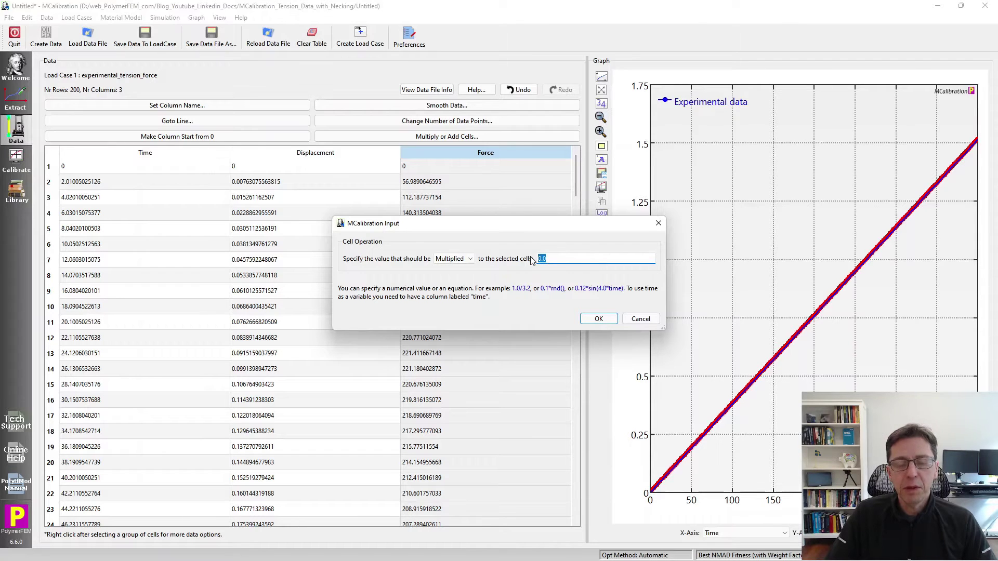
{"action": "type", "text": "1/18"}
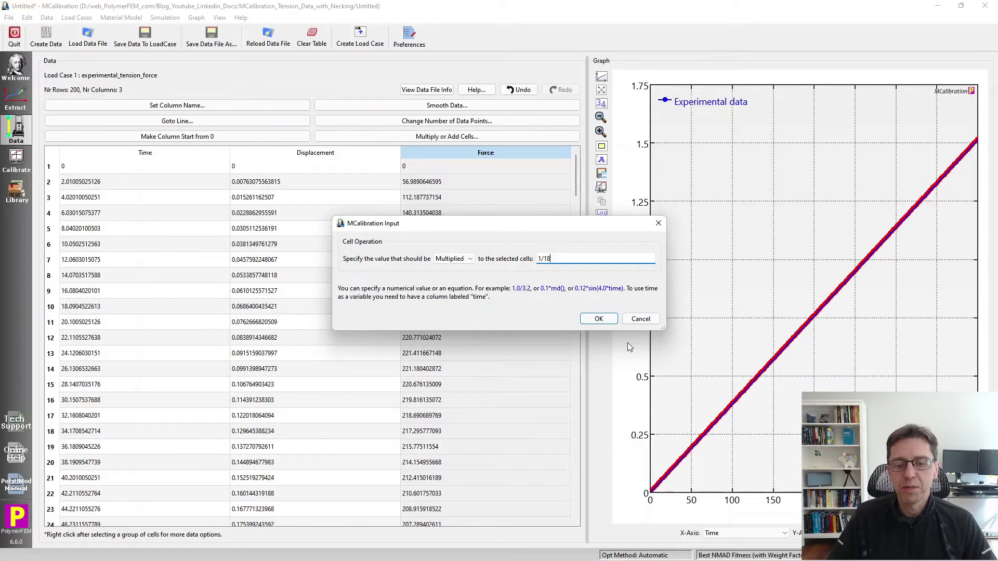
{"action": "left_click", "coordinate": [610, 323]}
Rename the Displacement column to Engineering Strain
{"action": "left_click", "coordinate": [335, 228]}
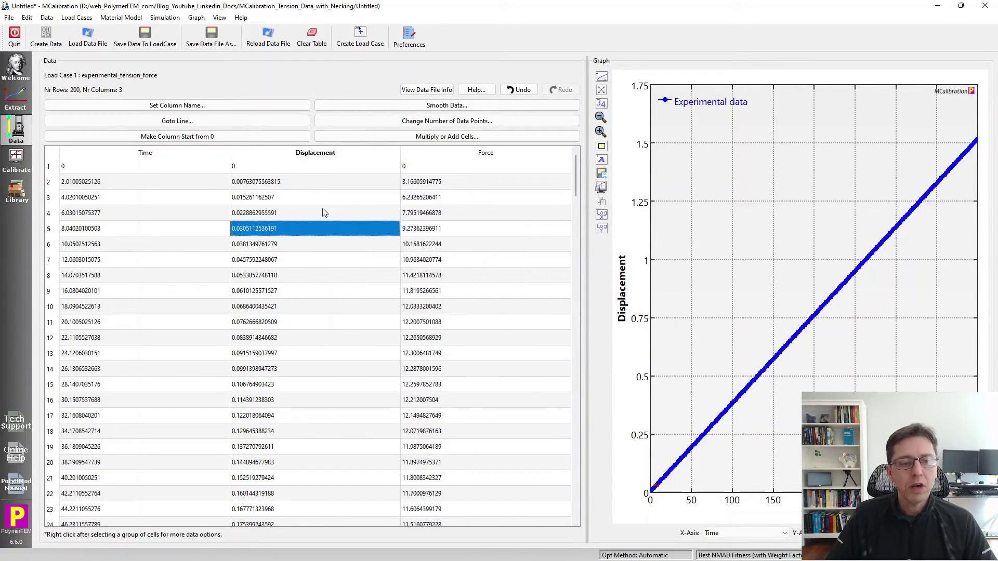
{"action": "left_click", "coordinate": [260, 105]}
{"action": "left_click", "coordinate": [426, 165]}
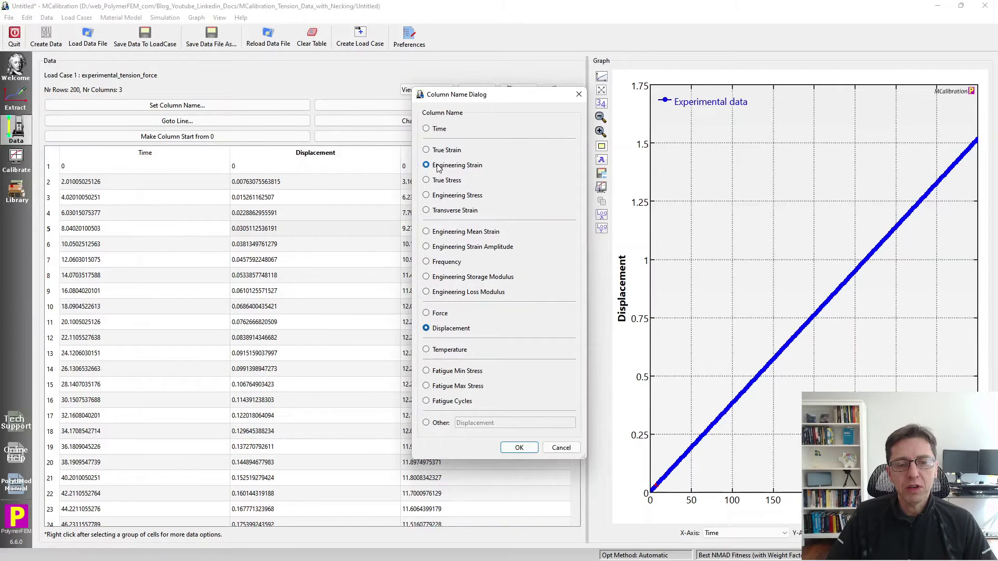
{"action": "left_click", "coordinate": [519, 448]}
Rename the Force column to Engineering Stress
{"action": "left_click", "coordinate": [475, 273]}
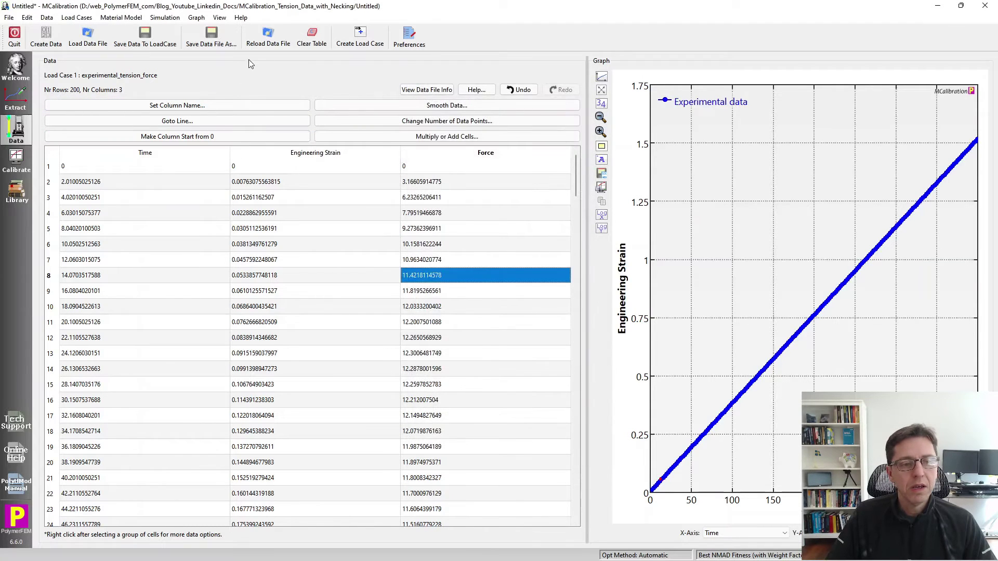
{"action": "left_click", "coordinate": [231, 105]}
{"action": "left_click", "coordinate": [446, 196]}
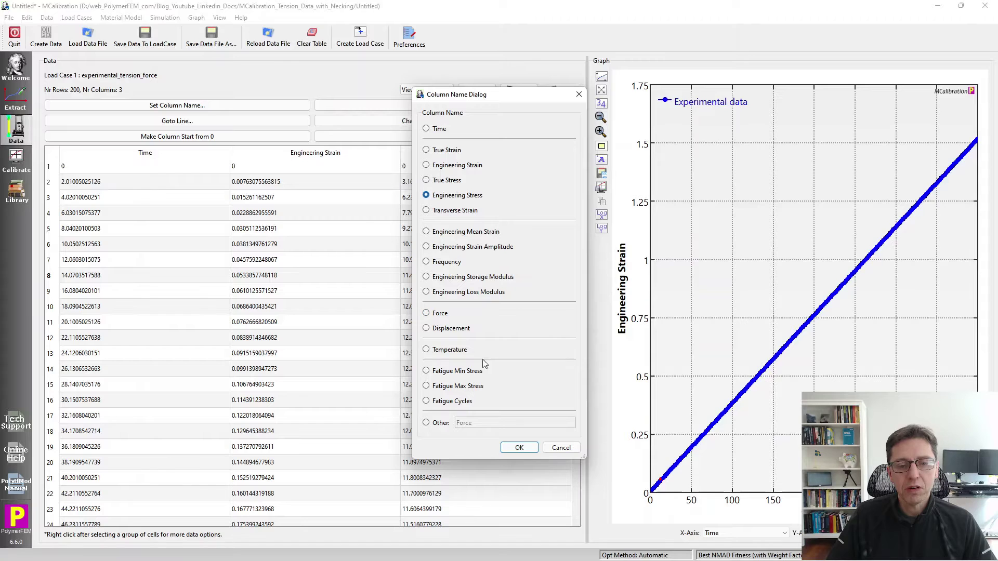
{"action": "left_click", "coordinate": [510, 448]}
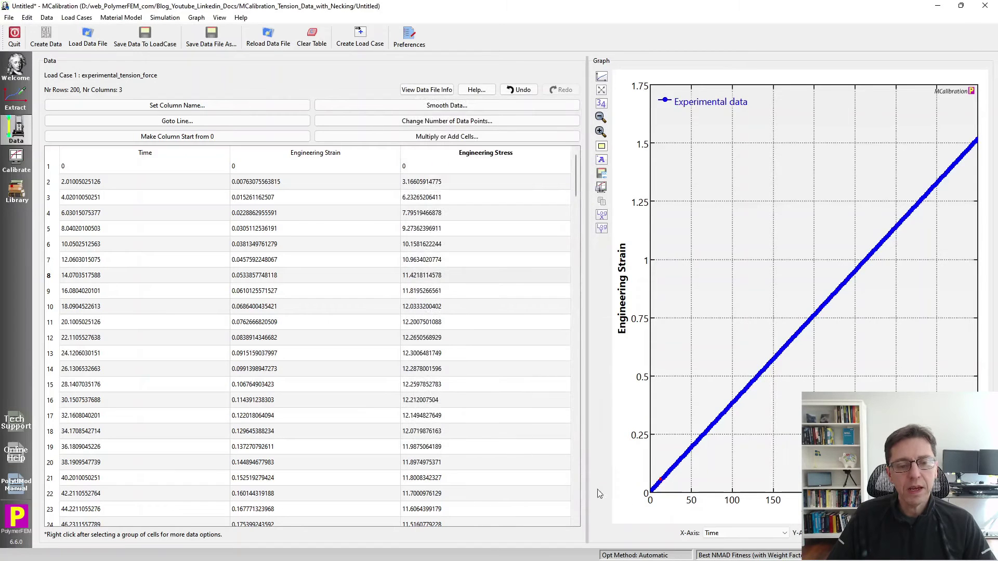
{"action": "scroll", "coordinate": [738, 536], "scroll_direction": "down", "scroll_amount": 1}
{"action": "scroll", "coordinate": [832, 533], "scroll_direction": "down", "scroll_amount": 1}
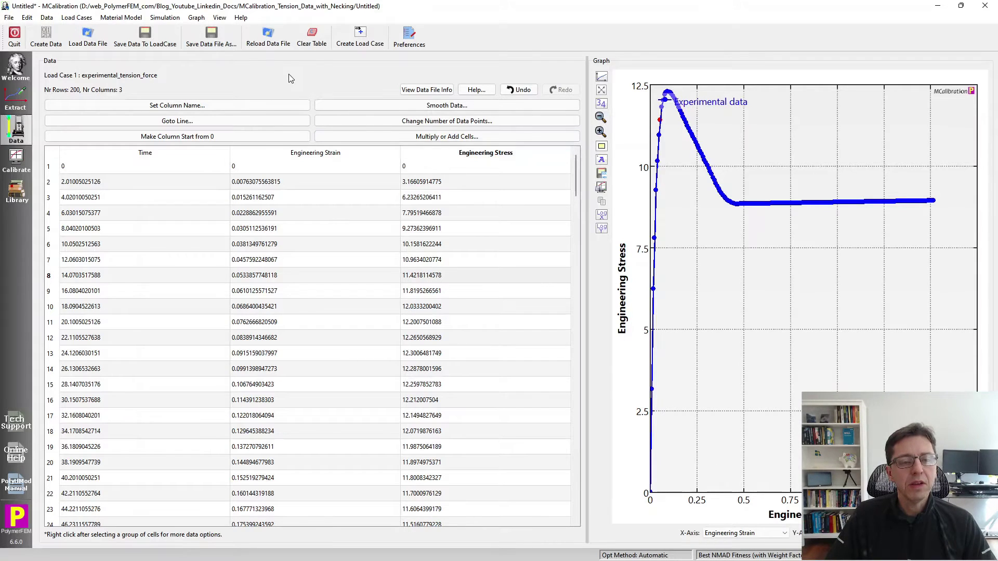
Create a load case named 'Approx tension' from the edited stress-strain table
{"action": "left_click", "coordinate": [354, 46]}
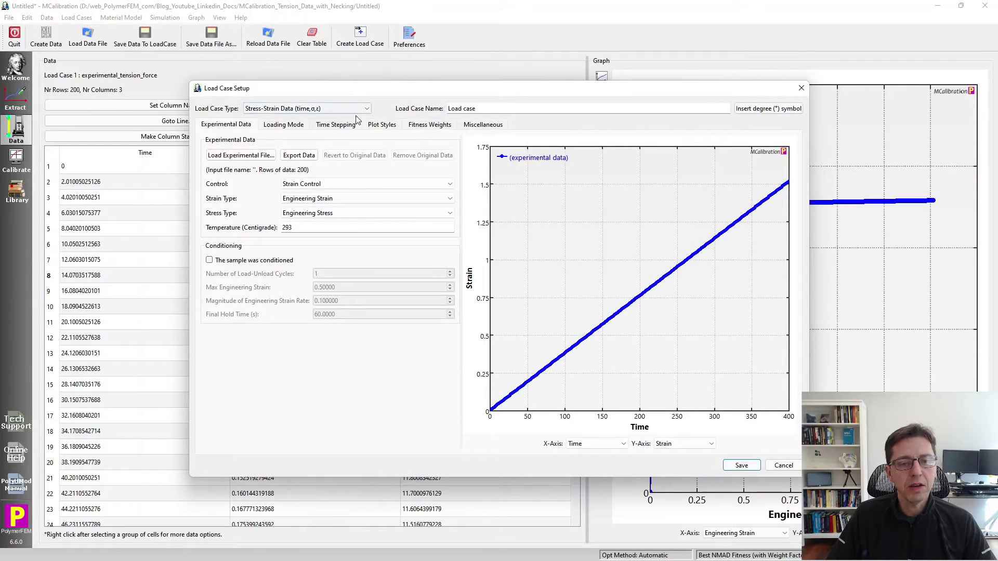
{"action": "left_click_drag", "start_coordinate": [478, 108], "coordinate": [447, 109]}
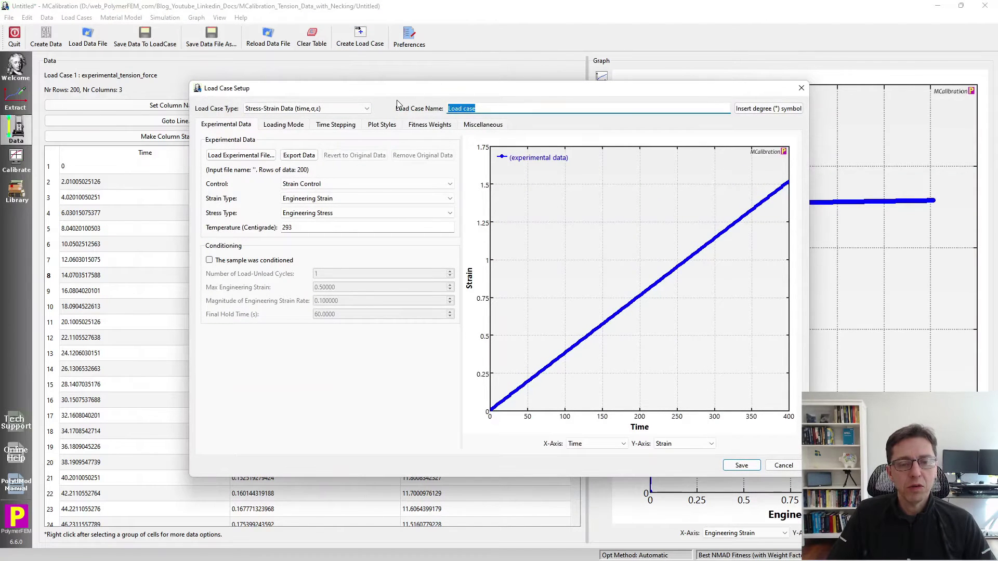
{"action": "type", "text": "Approx tension"}
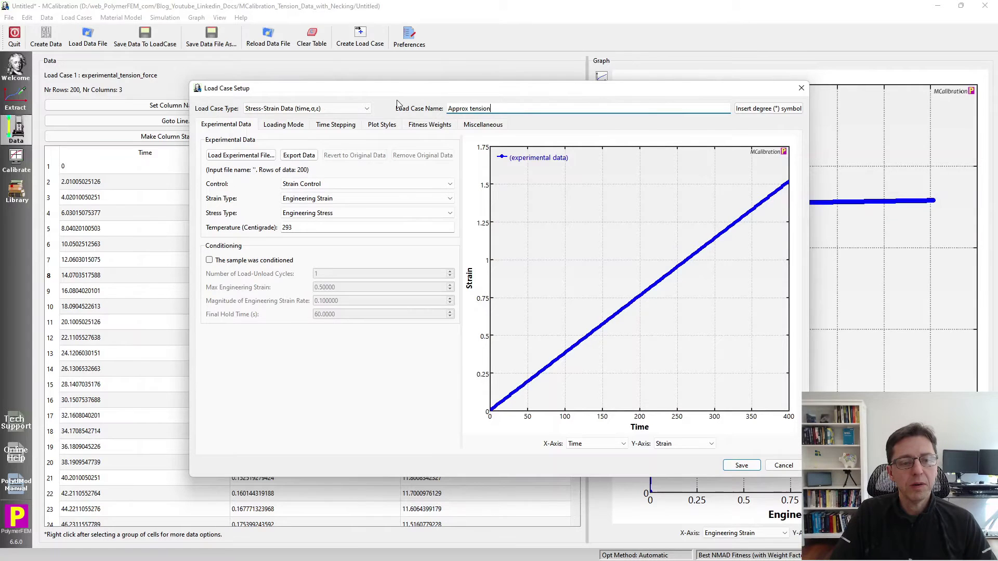
{"action": "key", "text": "Return"}
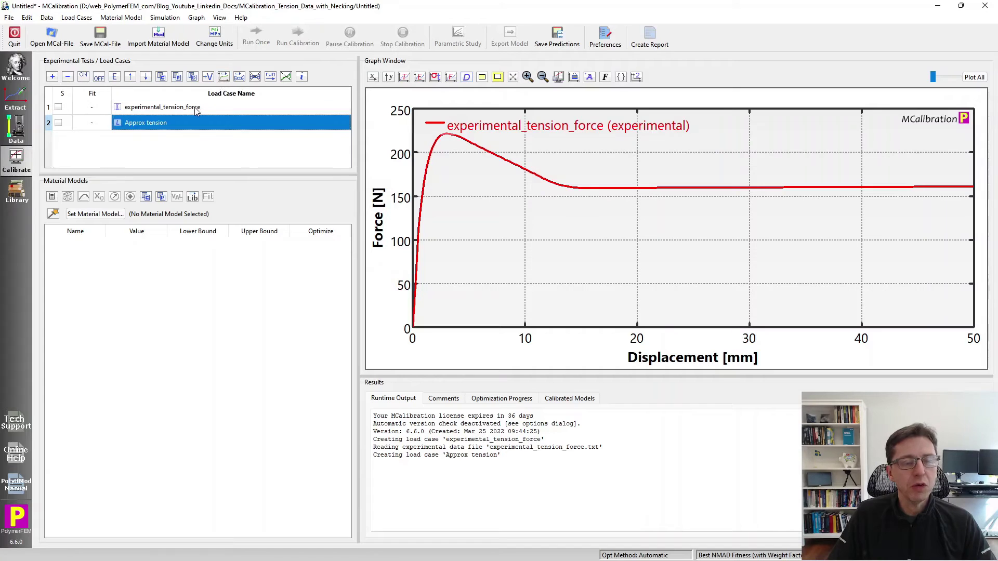
Plot engineering stress versus strain and switch off the experimental_tension_force load case
{"action": "left_click", "coordinate": [419, 78]}
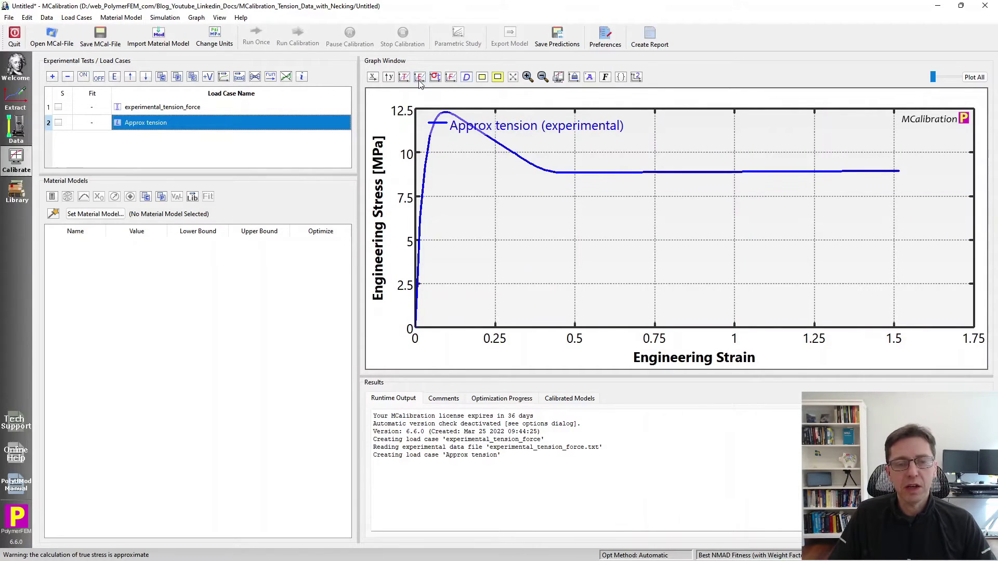
{"action": "left_click", "coordinate": [273, 155]}
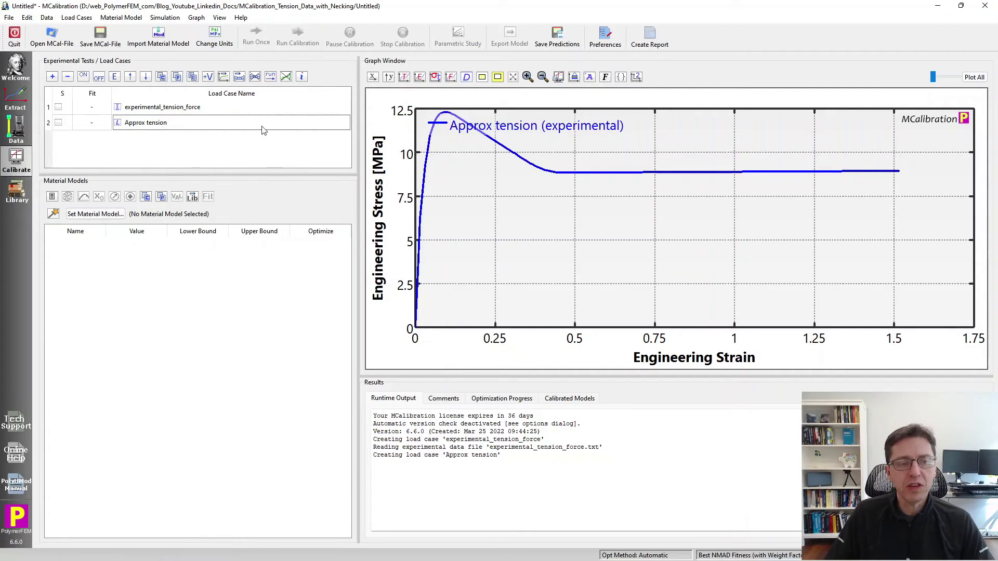
{"action": "left_click", "coordinate": [248, 108]}
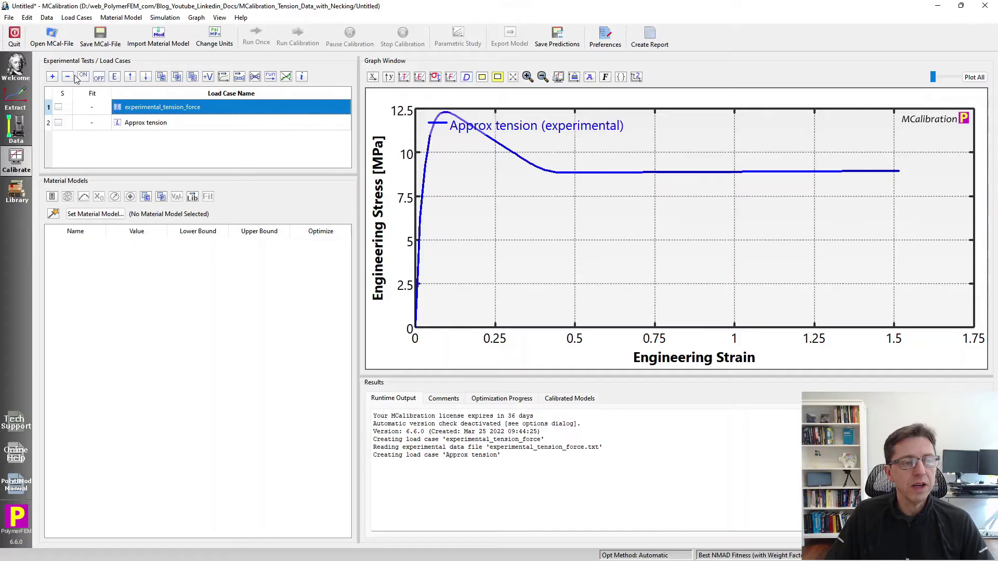
{"action": "left_click", "coordinate": [99, 77]}
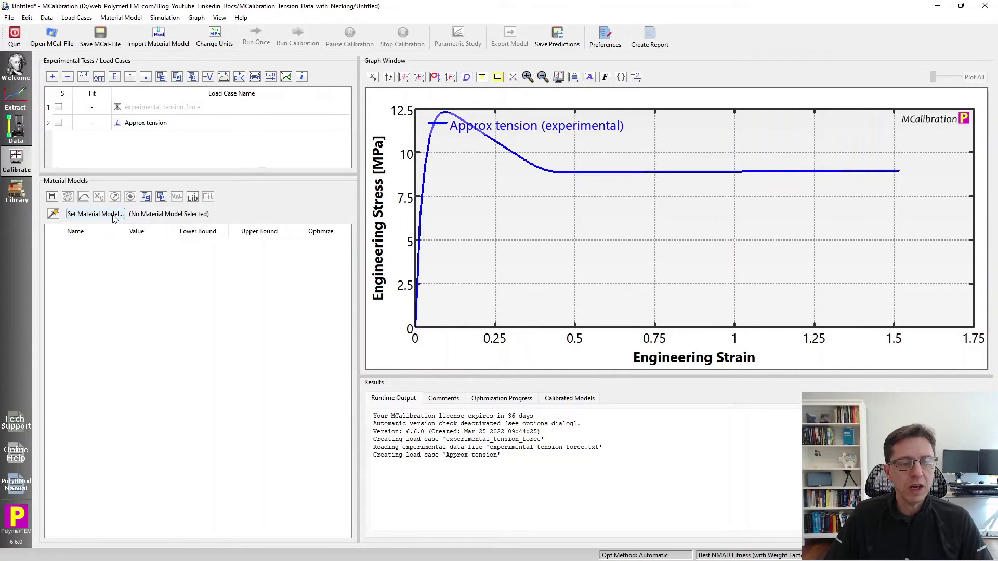
Choose Abaqus-Elastic-Plastic-Isotropic-Hardening from the Abaqus Models list as the material model
{"action": "left_click", "coordinate": [95, 214]}
{"action": "scroll", "coordinate": [244, 262], "scroll_direction": "down", "scroll_amount": 14}
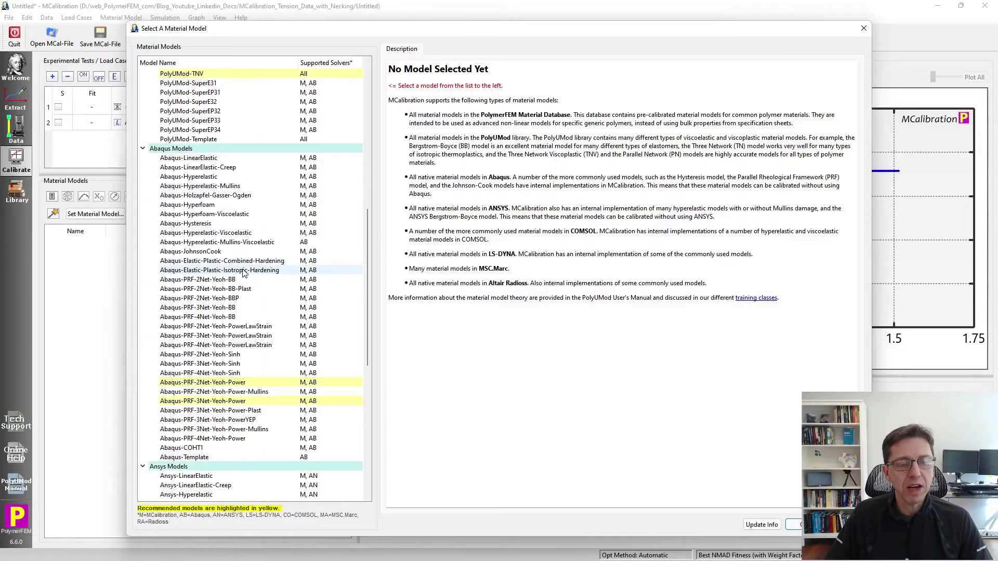
{"action": "left_click", "coordinate": [244, 273]}
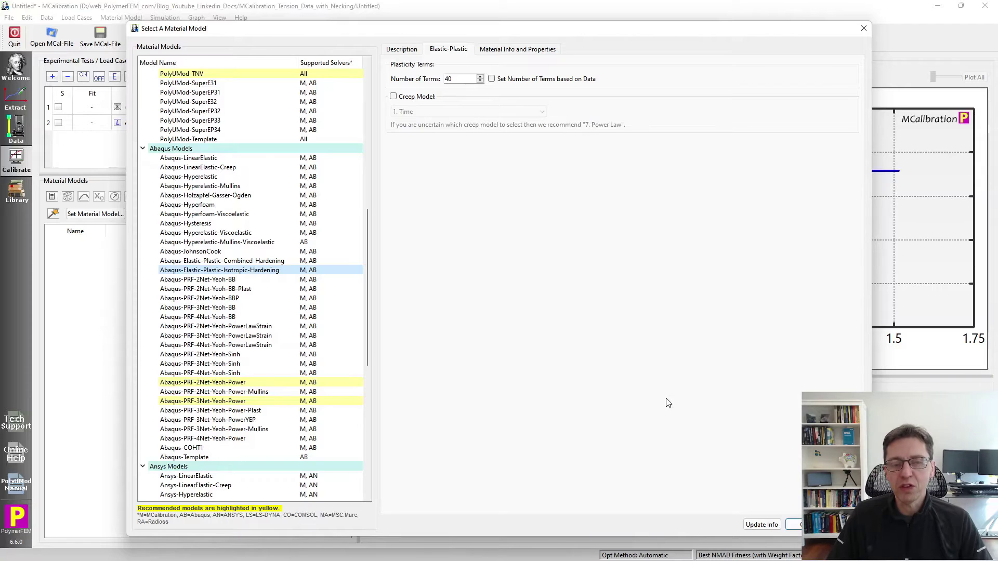
{"action": "left_click", "coordinate": [805, 525]}
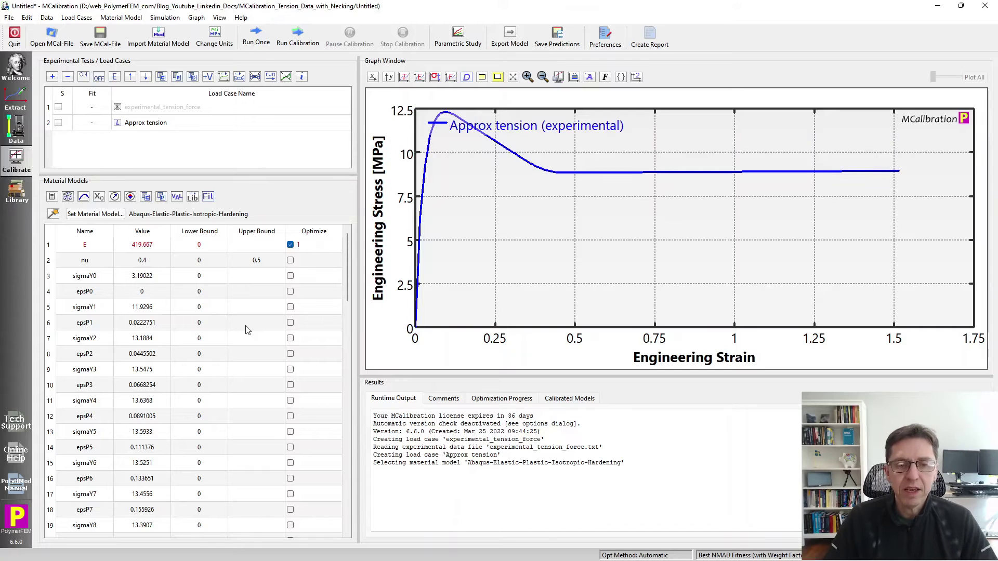
Run one simulation against Approx tension, producing a predicted curve with NMAD fitness 1.12
{"action": "left_click", "coordinate": [254, 42]}
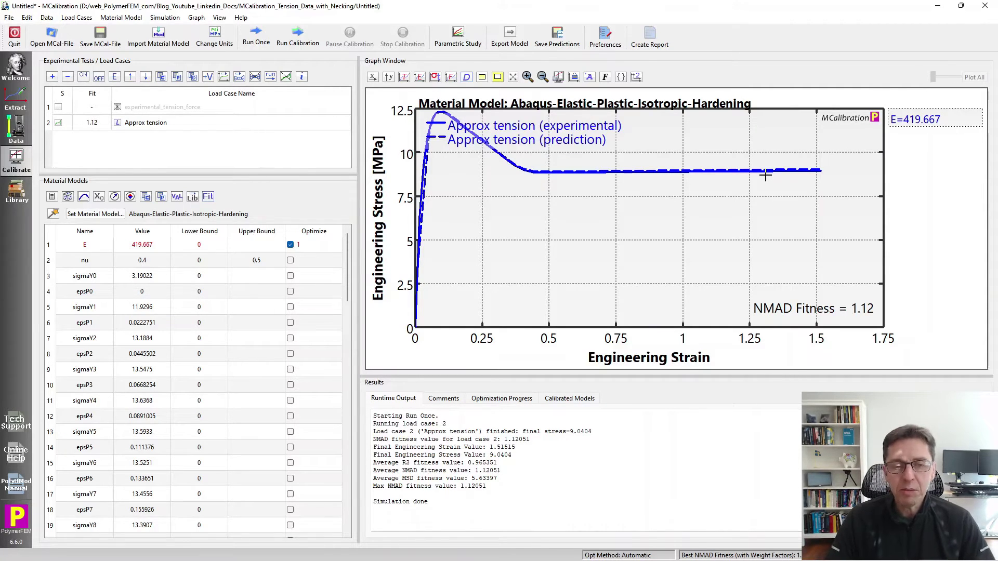
{"action": "left_click", "coordinate": [89, 214]}
Choose PolyUMod-TNV with recommended isotropic-thermoplastic settings and simulate it once, yielding NMAD 36.5
{"action": "scroll", "coordinate": [280, 250], "scroll_direction": "up", "scroll_amount": 15}
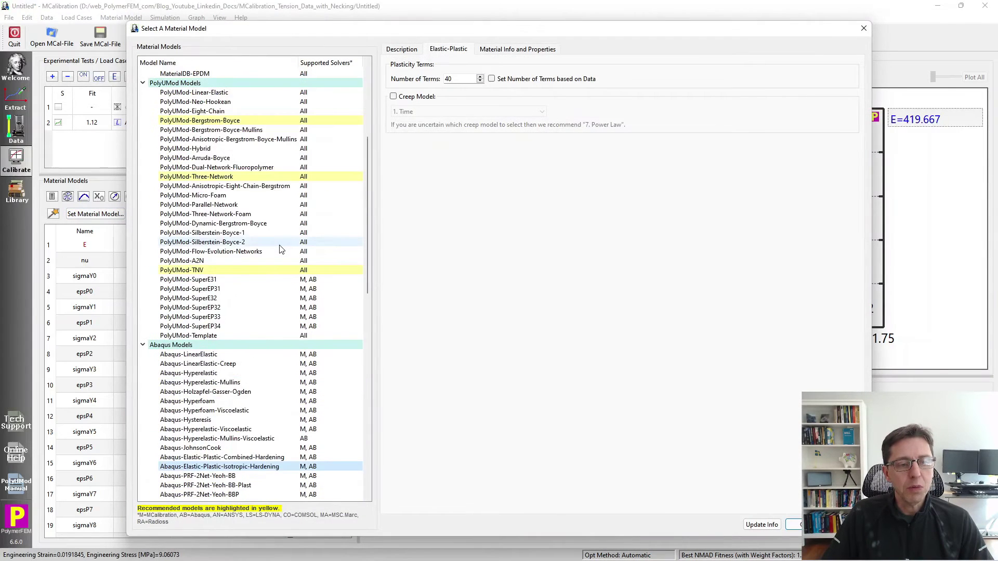
{"action": "left_click", "coordinate": [211, 327]}
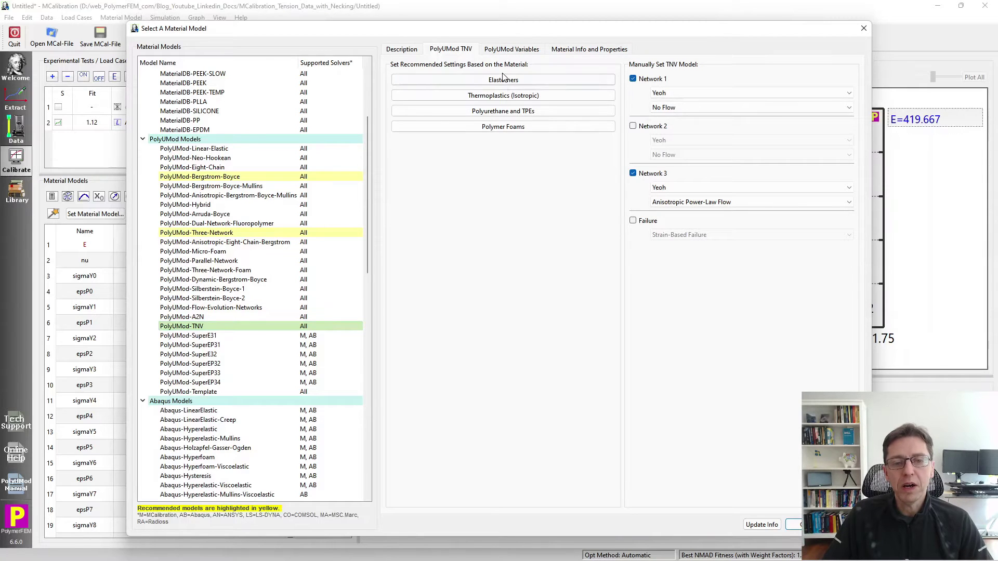
{"action": "left_click", "coordinate": [504, 98]}
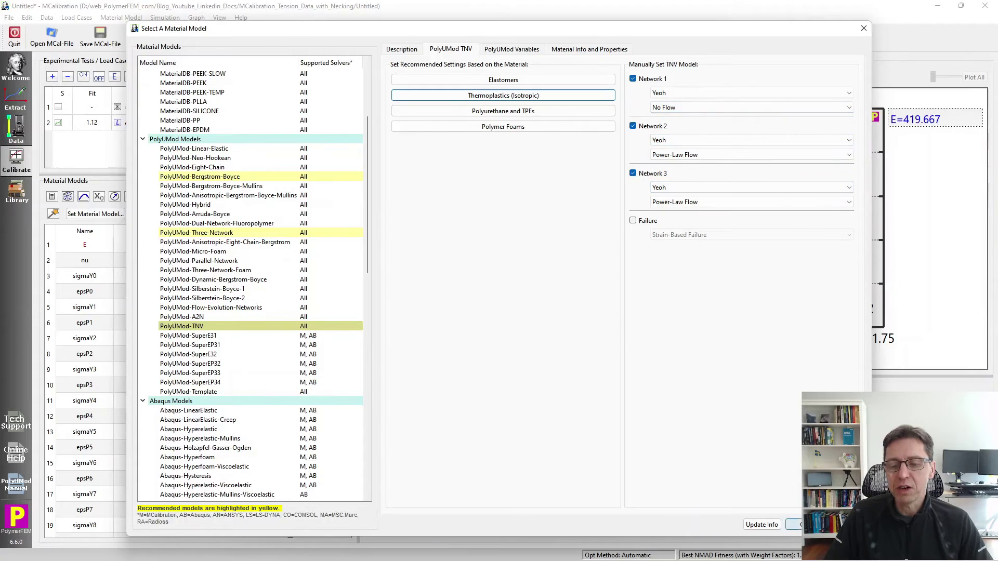
{"action": "left_click", "coordinate": [792, 524]}
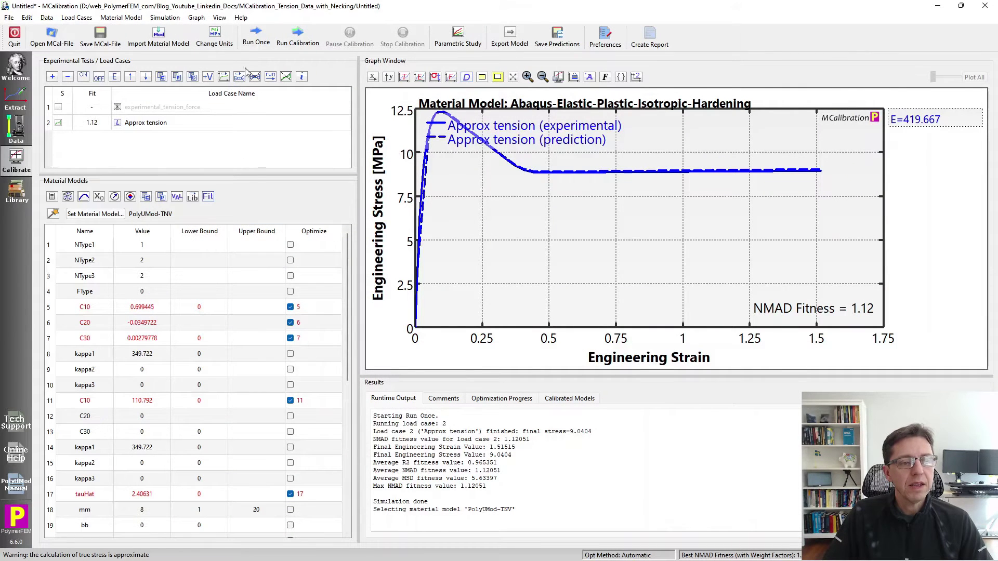
{"action": "left_click", "coordinate": [256, 37]}
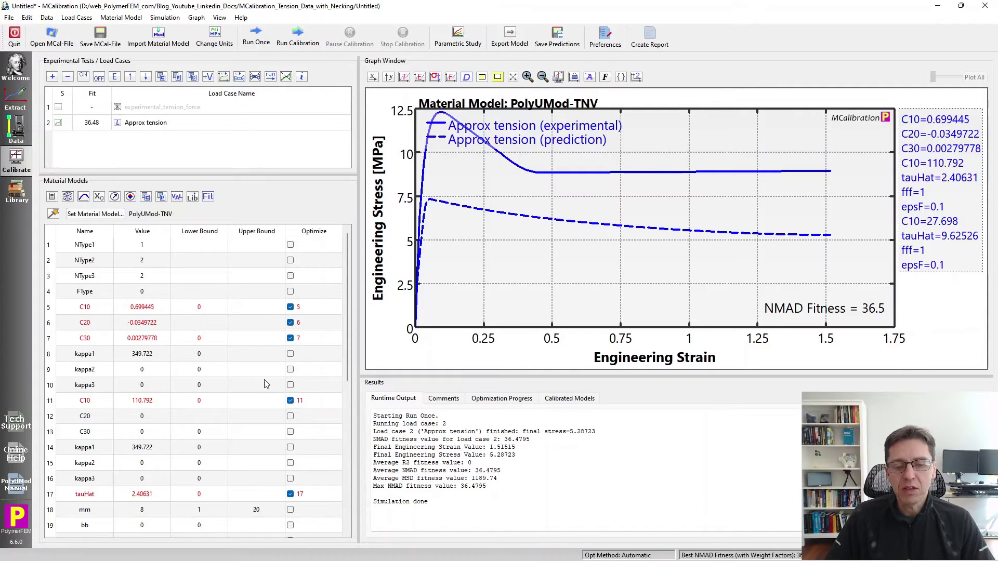
Start the TNV parameter calibration and acknowledge the strain-rate warning
{"action": "left_click", "coordinate": [297, 43]}
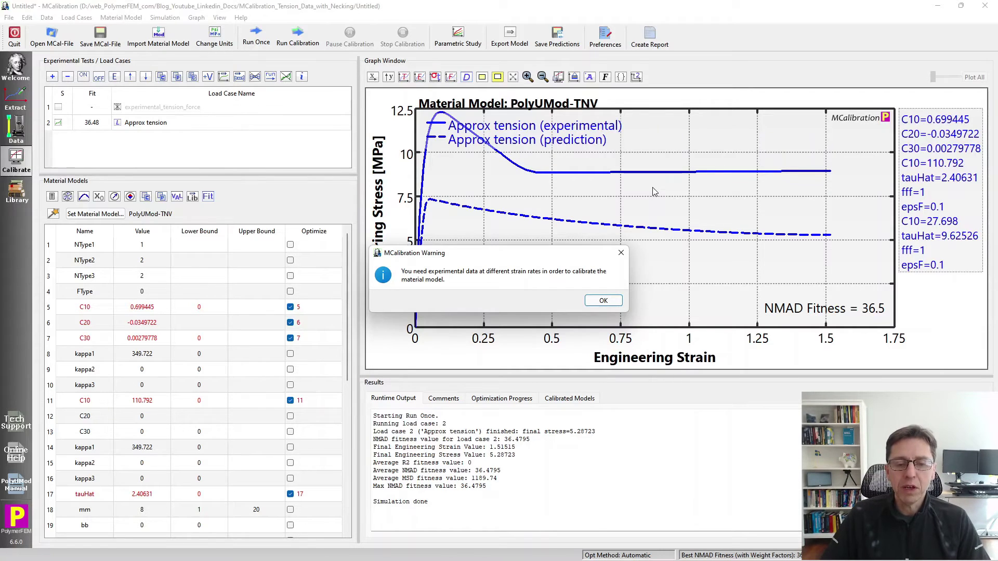
{"action": "left_click", "coordinate": [614, 303]}
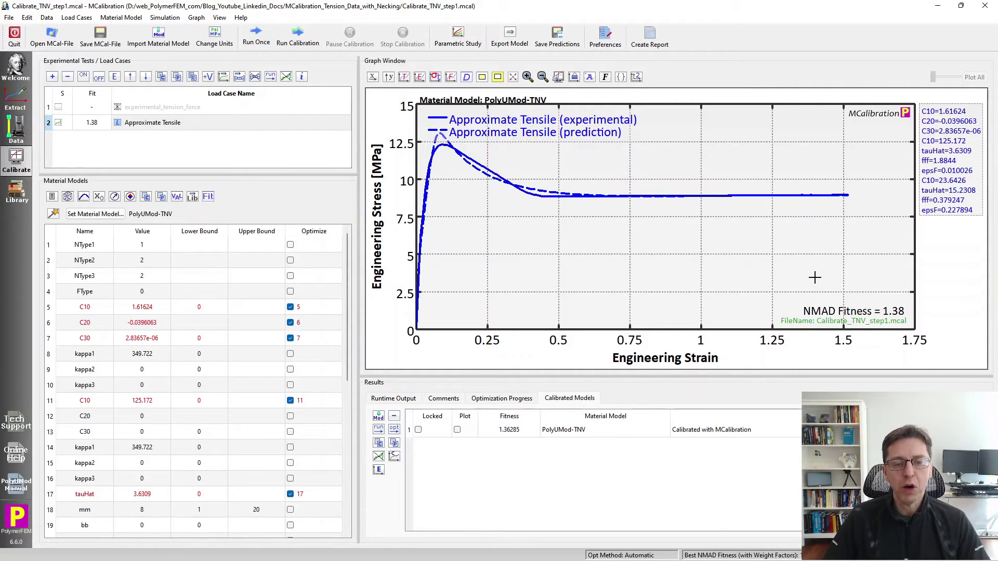
Load Calibrate_TNV_step1.mcal and select the experimental_tension_force load case to see NMAD 1.38
{"action": "left_click", "coordinate": [272, 156]}
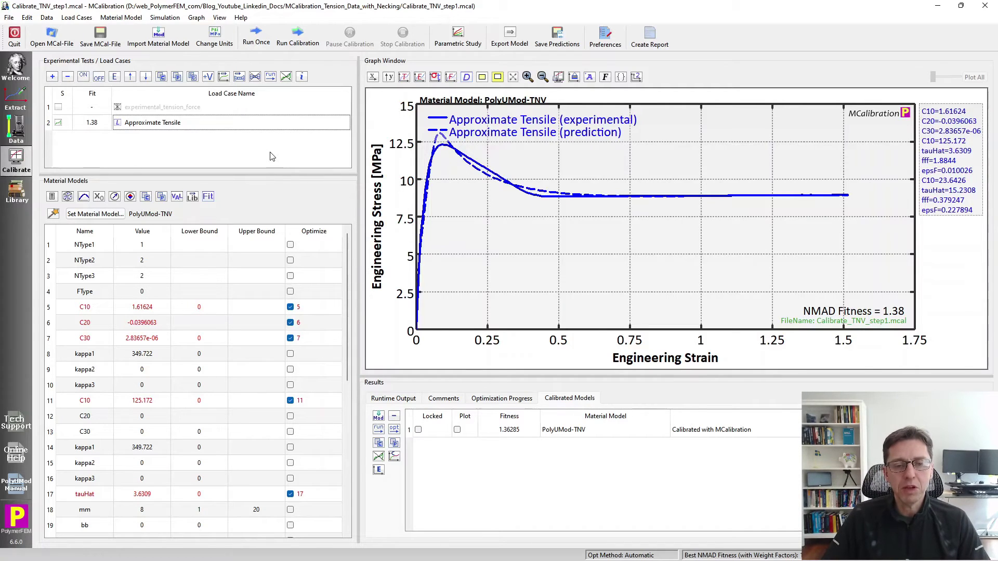
{"action": "left_click", "coordinate": [206, 113]}
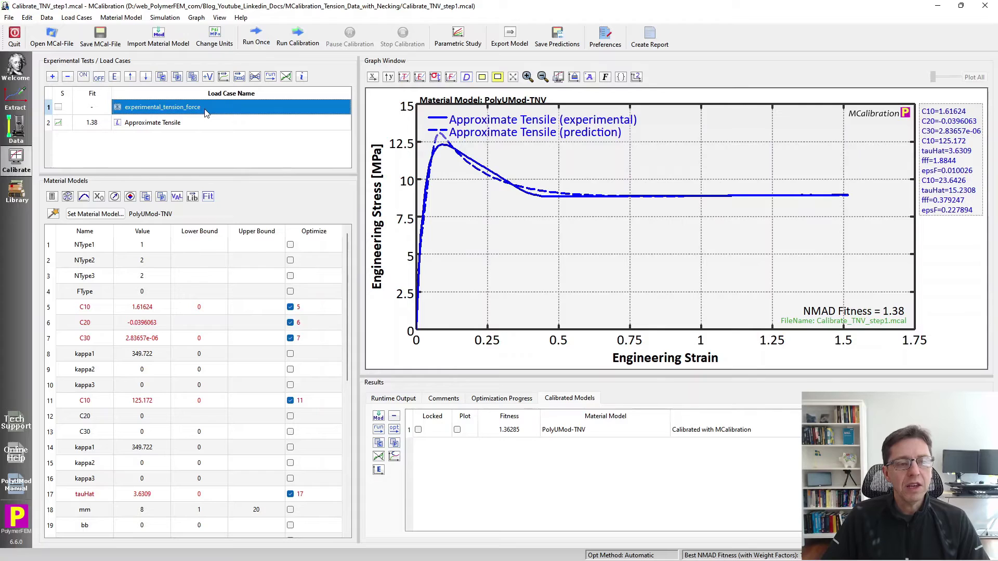
Deselect experimental_tension_force and open Calibrate_Abaqus_EPI_step2.mcal from its folder
{"action": "left_click", "coordinate": [190, 144]}
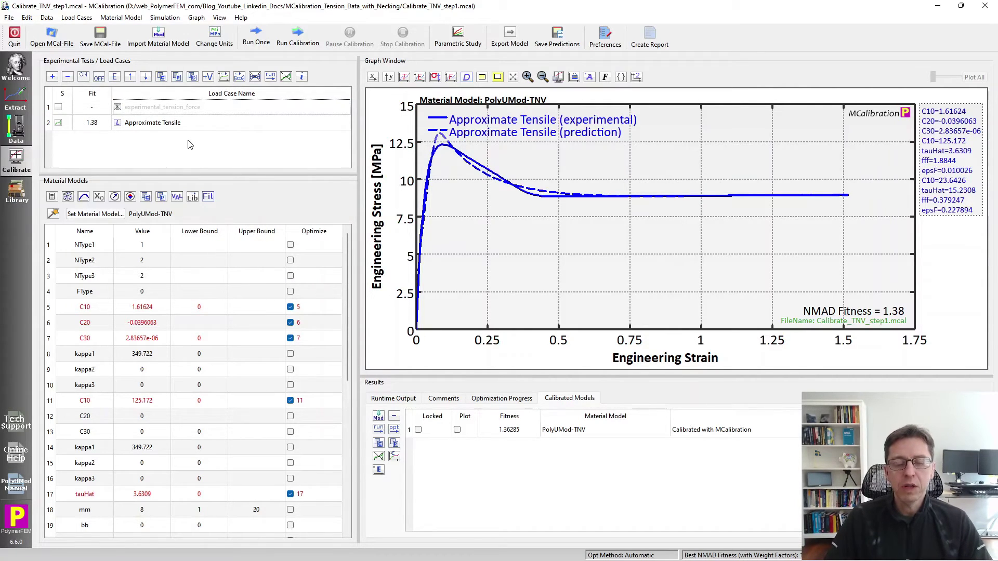
{"action": "left_click", "coordinate": [55, 45]}
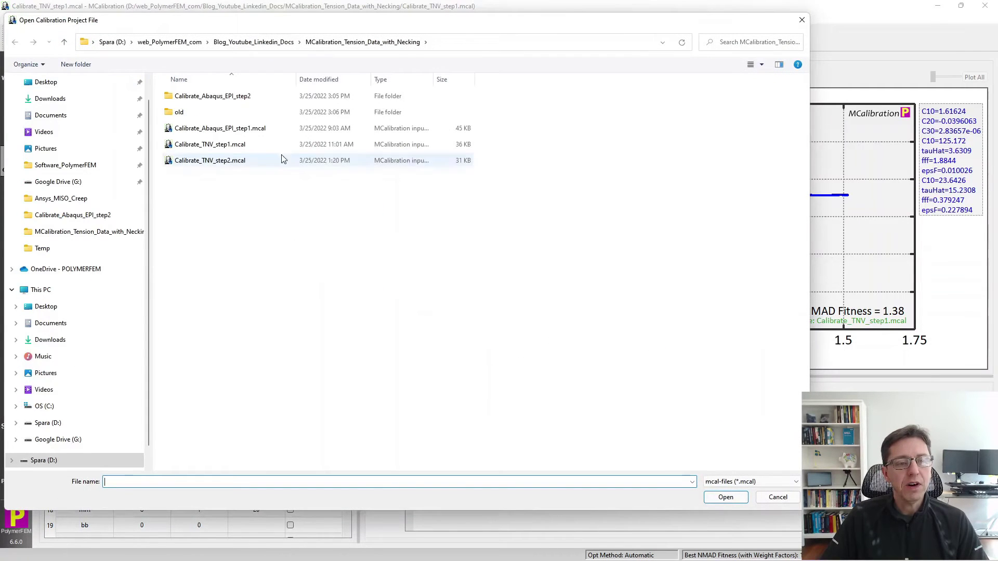
{"action": "double_click", "coordinate": [233, 98]}
{"action": "double_click", "coordinate": [235, 99]}
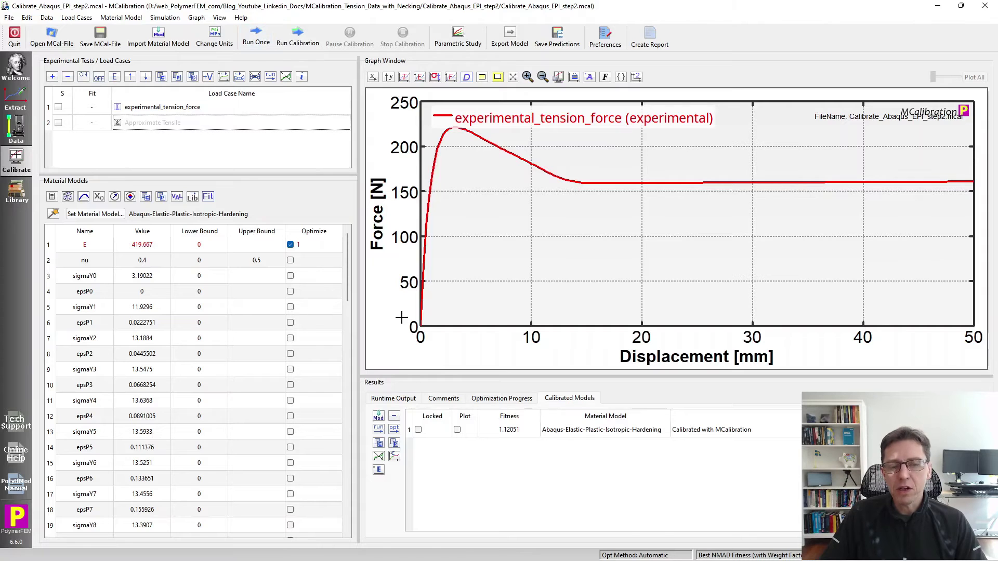
Check the experimental_tension_force setup unchanged, then simulate the elastic-plastic model once (NMAD 59.6)
{"action": "double_click", "coordinate": [224, 112]}
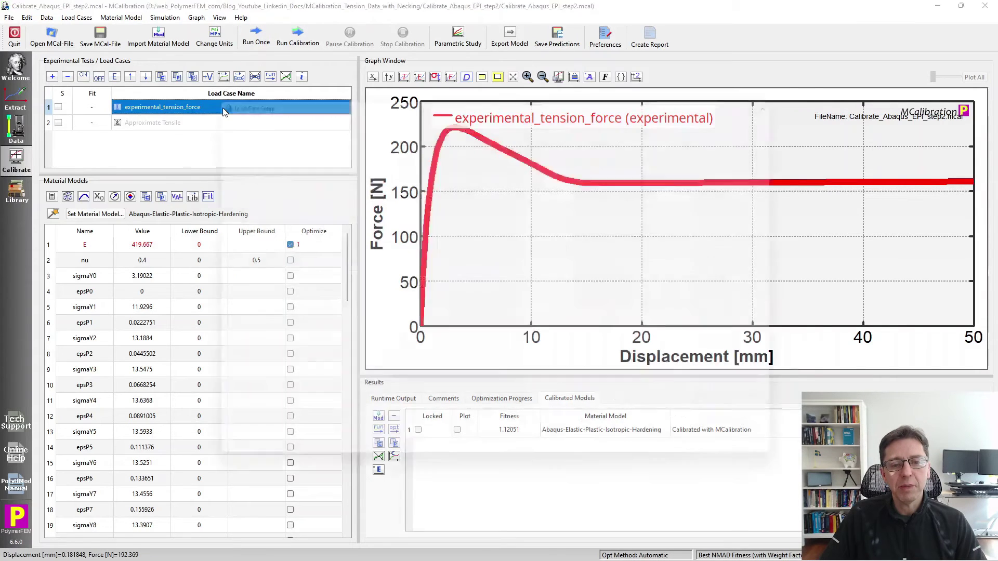
{"action": "left_click", "coordinate": [770, 470]}
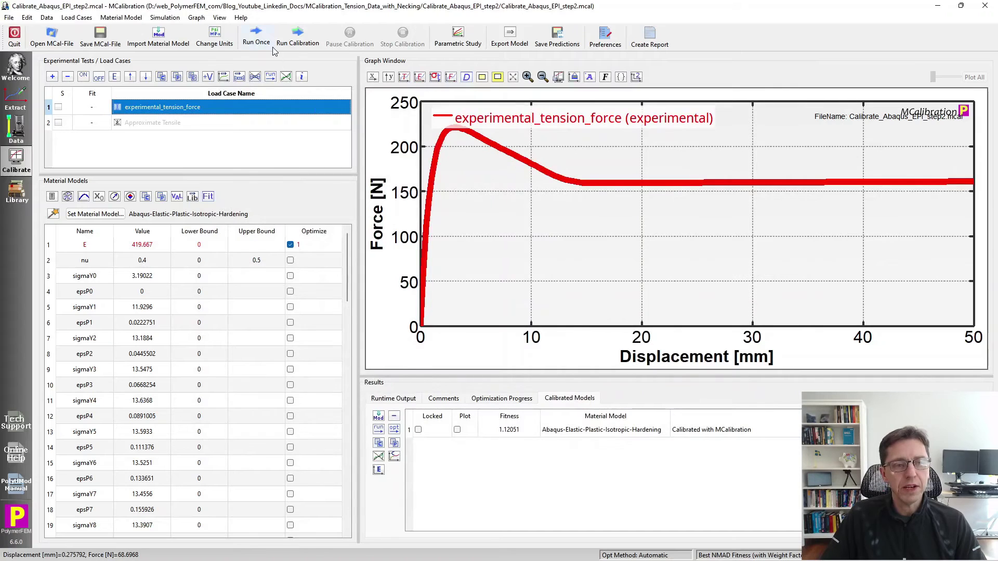
{"action": "left_click", "coordinate": [223, 155]}
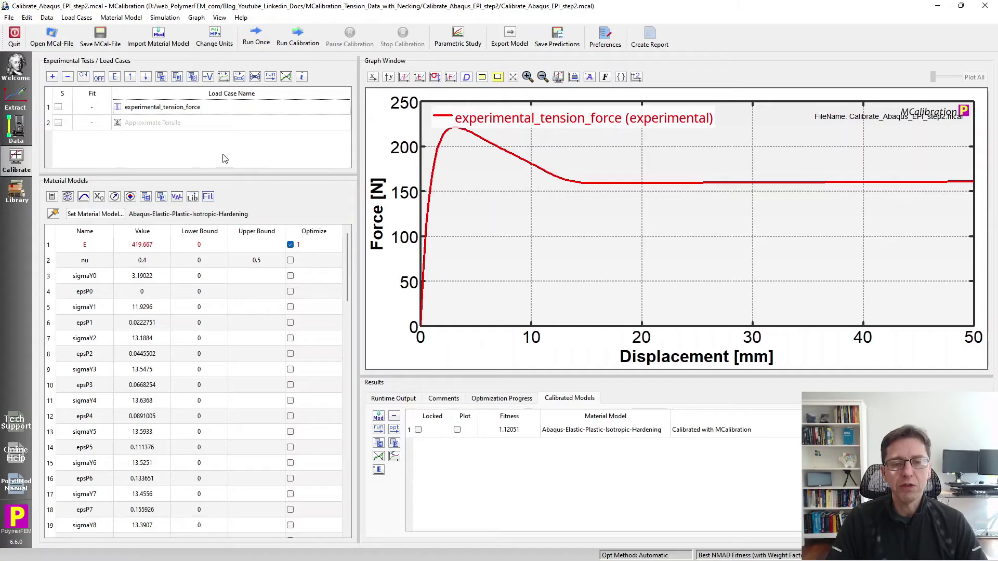
{"action": "left_click", "coordinate": [255, 38]}
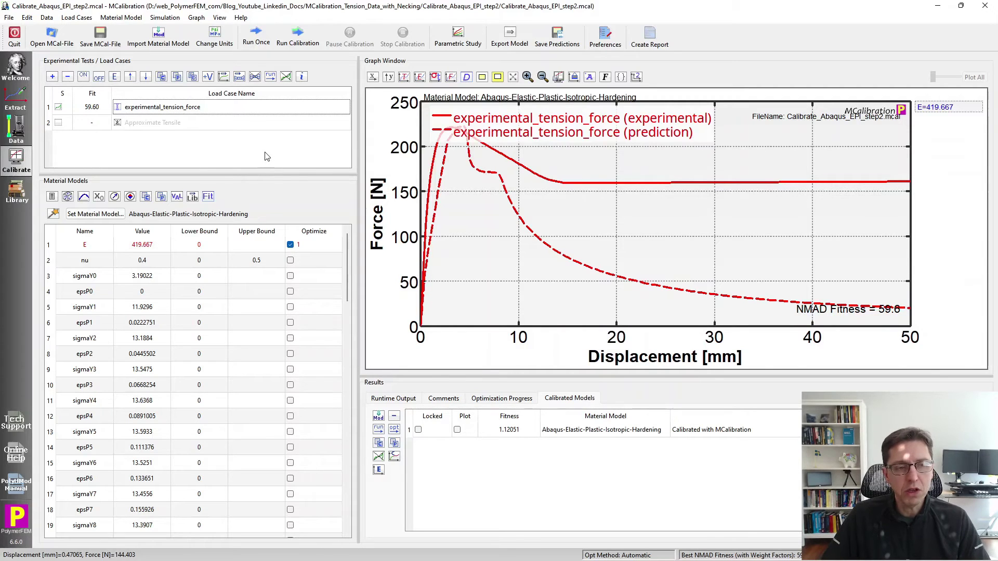
Dismiss the no-load-case warning, reselect experimental_tension_force, and switch to Abaqus/Viewer
{"action": "left_click", "coordinate": [239, 78]}
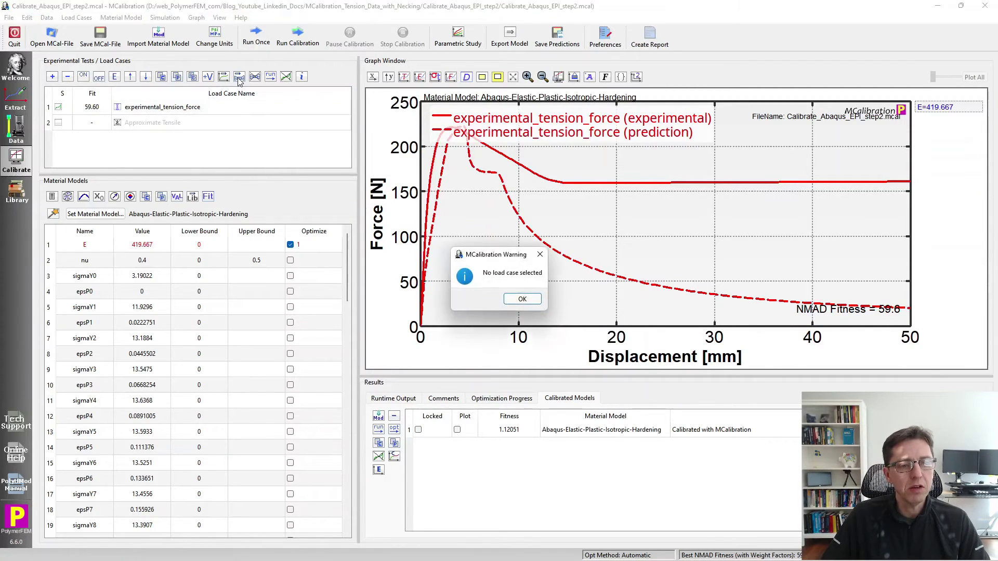
{"action": "left_click", "coordinate": [535, 304]}
{"action": "left_click", "coordinate": [169, 108]}
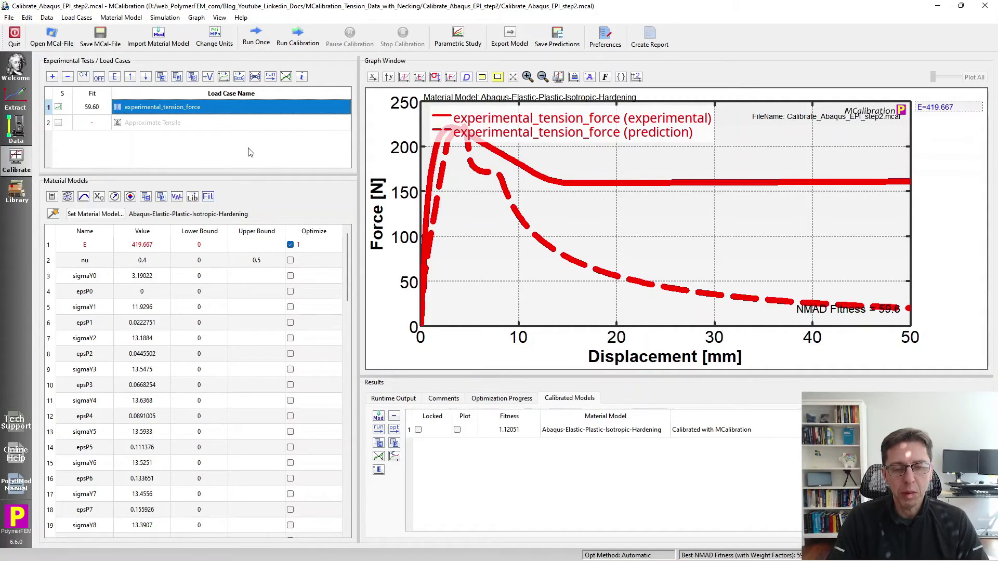
{"action": "key", "text": "alt+Tab"}
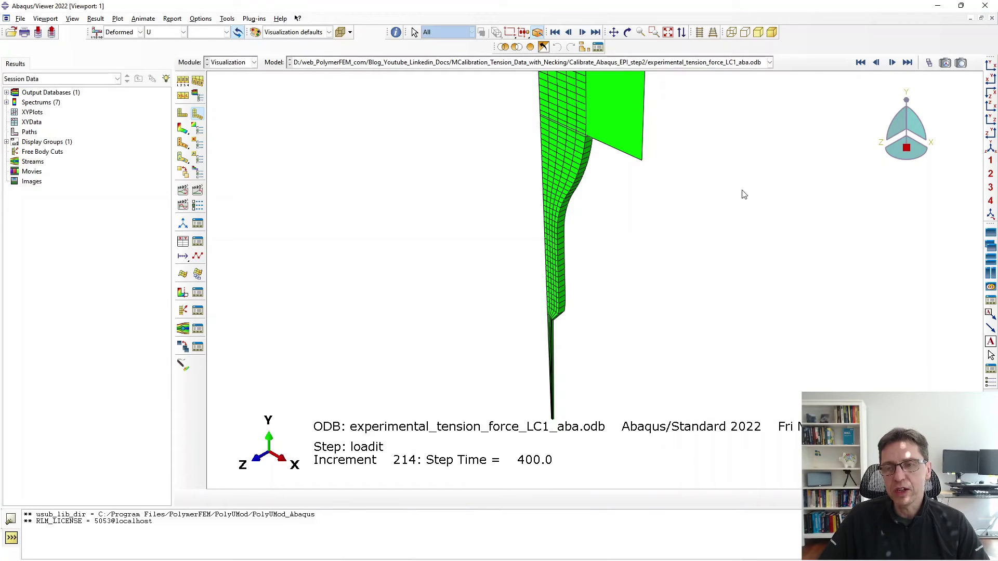
Close Abaqus/Viewer after reviewing the necked dog-bone mesh, returning to MCalibration
{"action": "left_click", "coordinate": [983, 7]}
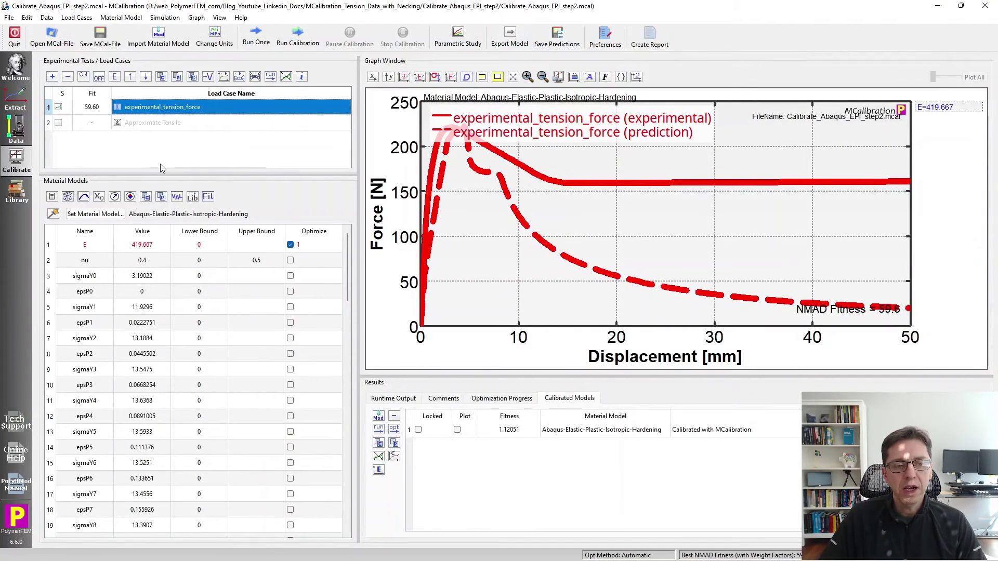
Deselect experimental_tension_force, then select and deselect Approximate Tensile in the Load Cases table
{"action": "left_click", "coordinate": [202, 158]}
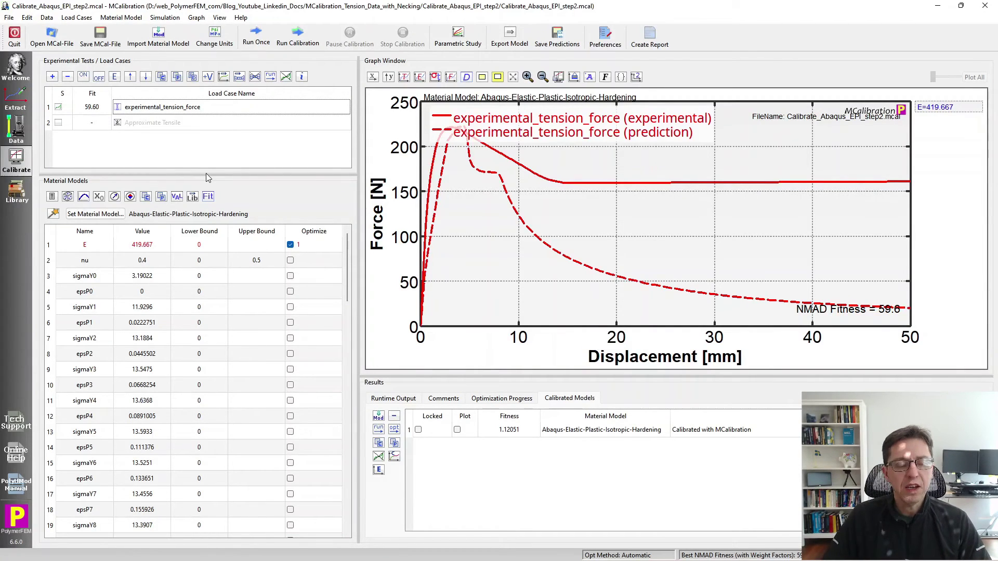
{"action": "left_click", "coordinate": [193, 125]}
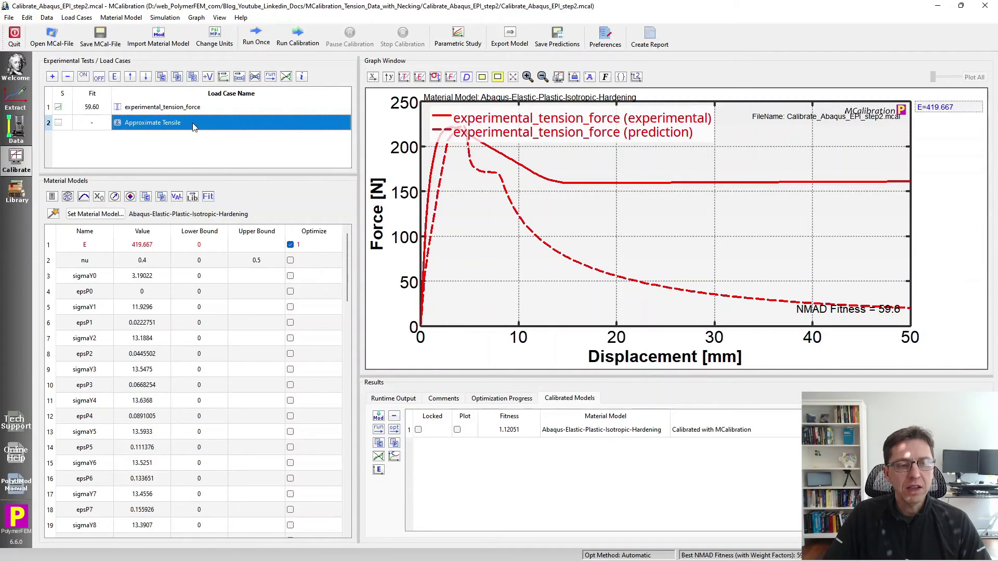
{"action": "left_click", "coordinate": [218, 162]}
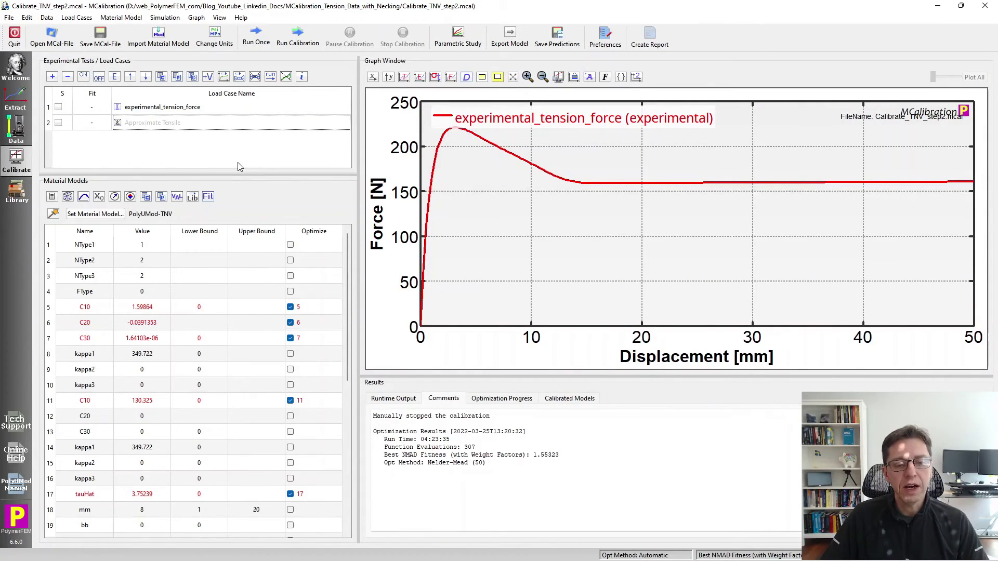
Select and then deselect the experimental_tension_force load case to review the TNV step-2 data
{"action": "left_click", "coordinate": [186, 112]}
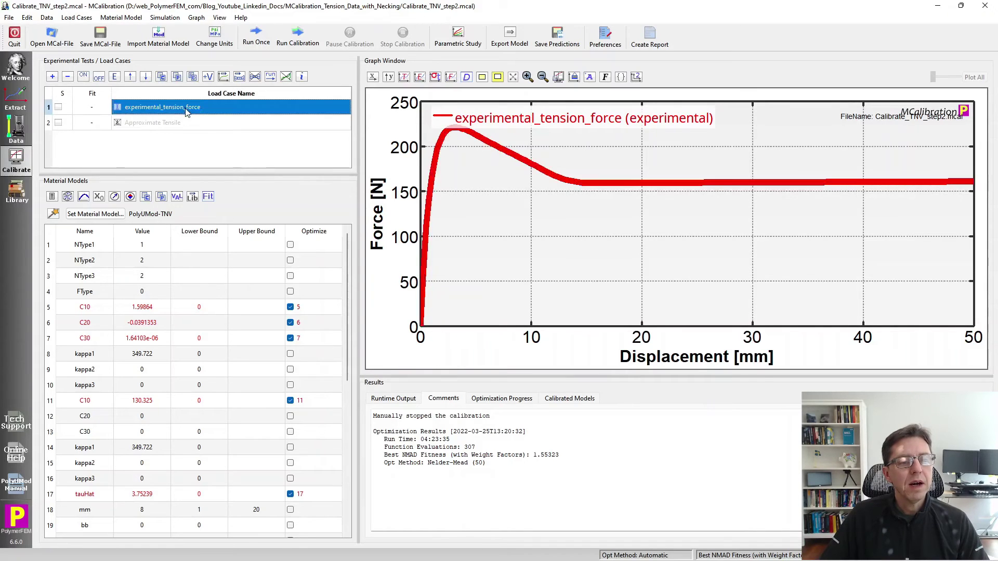
{"action": "left_click", "coordinate": [217, 147]}
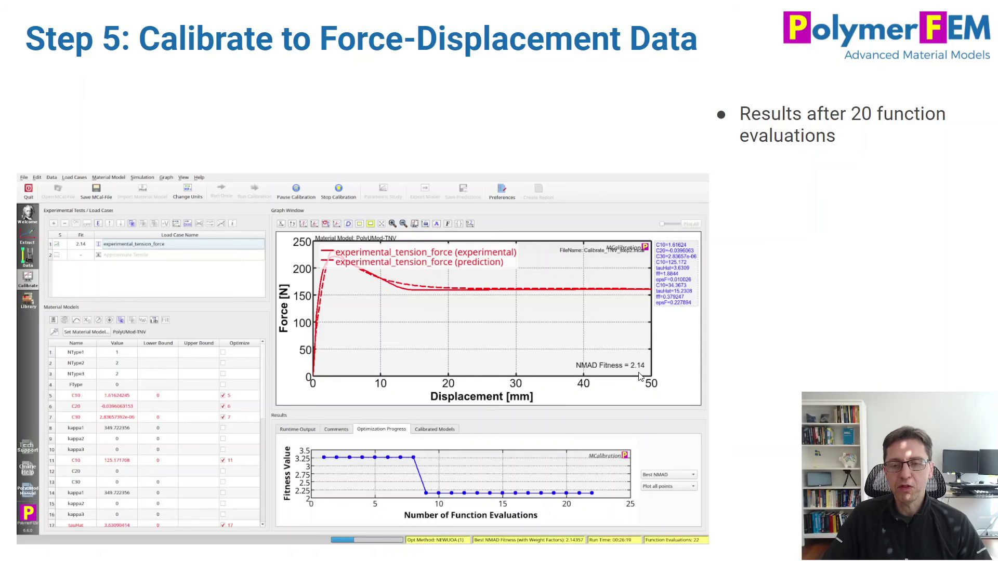
Advance the slides to the 300-evaluation TNV result at NMAD 1.55
{"action": "key", "text": "Right"}
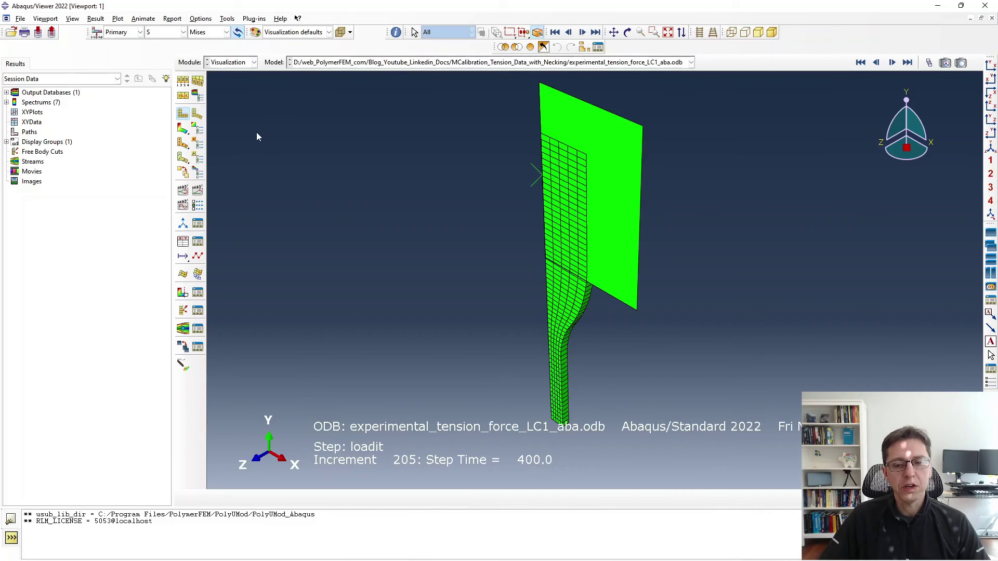
Plot Mises stress contours on the deformed, necked dog-bone, peaking near 22.14 at step time 400
{"action": "left_click", "coordinate": [183, 128]}
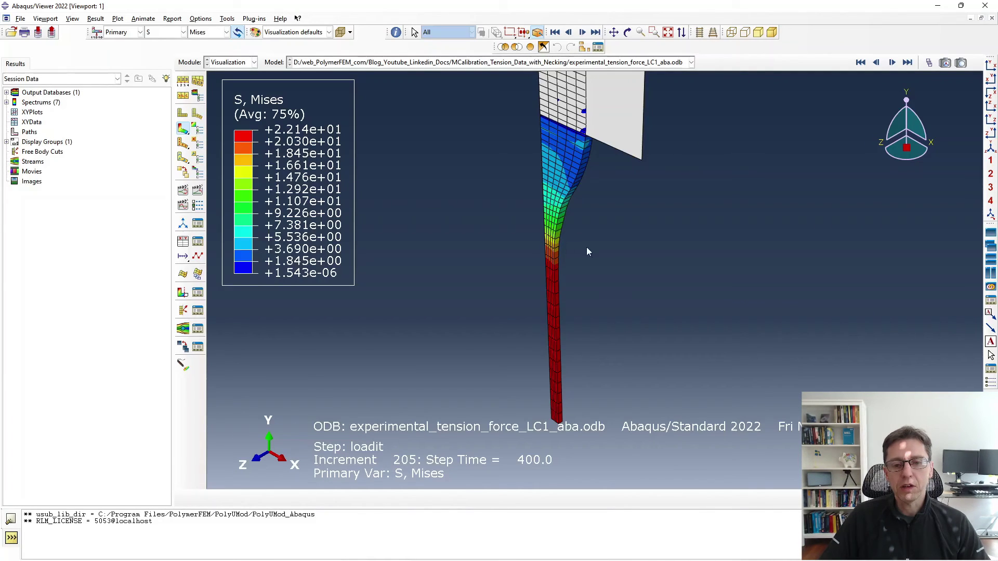